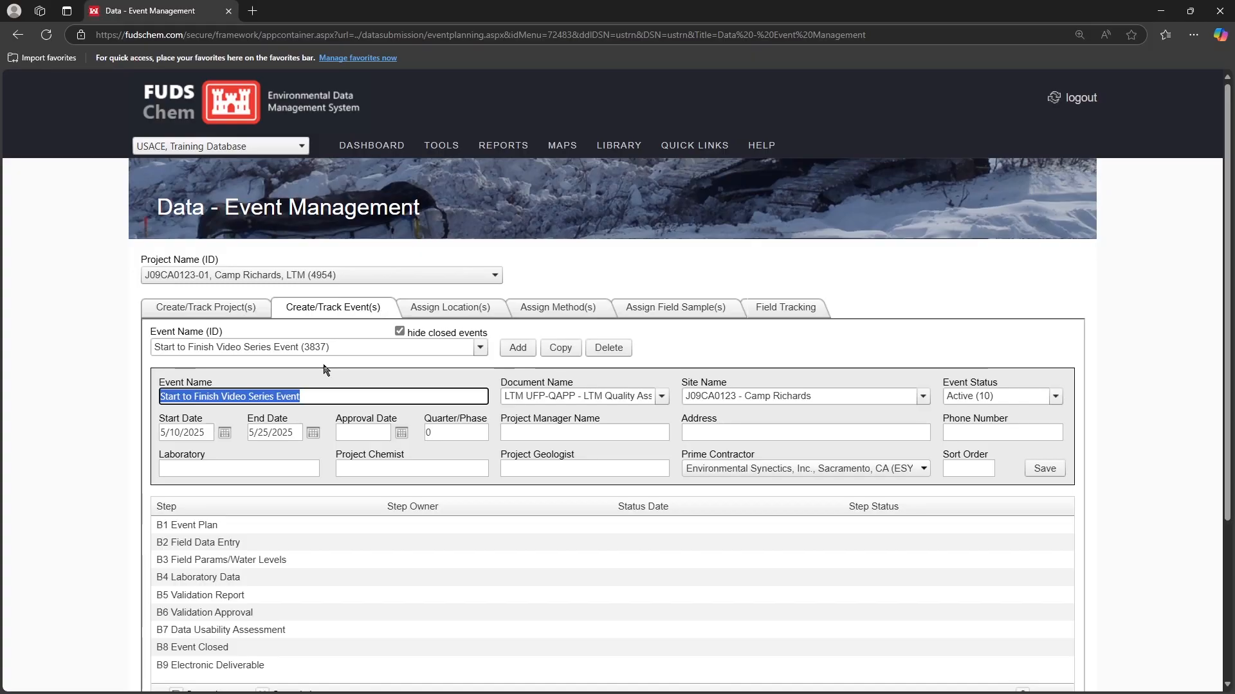
# Assign locations CRB-SF-MW-001 through CRB-SF-MW-010 to the Start to Finish Video Series Event
pyautogui.click(464, 312)
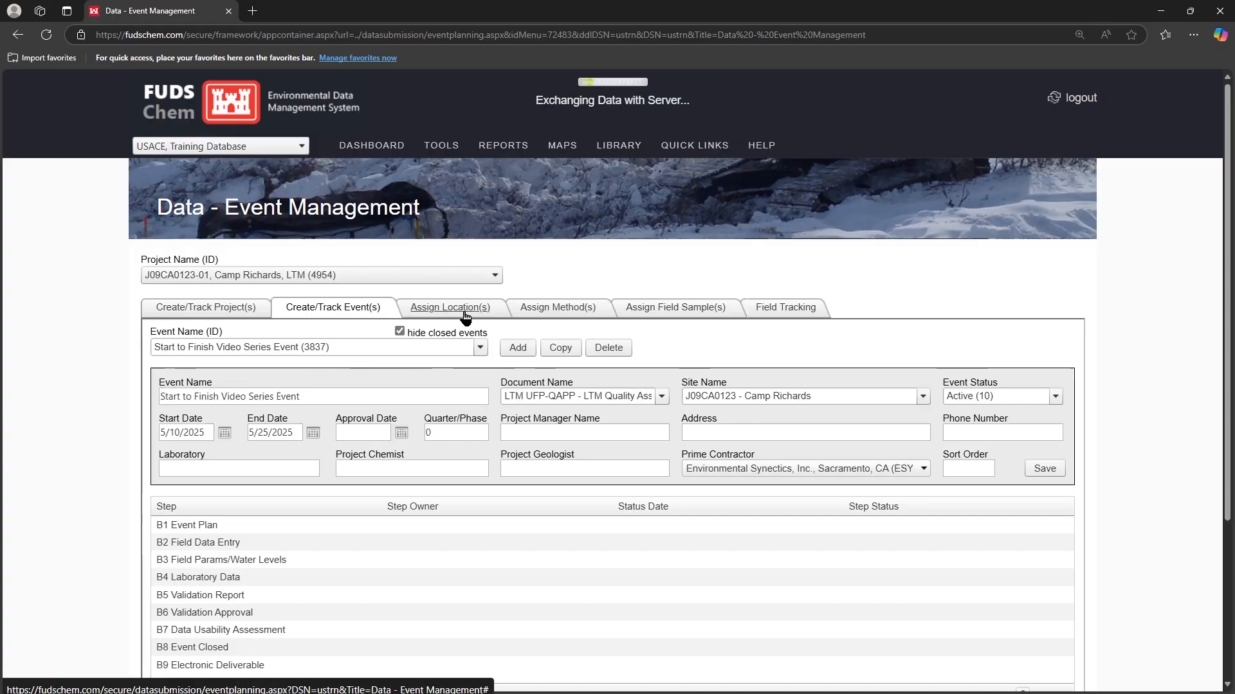
pyautogui.scroll(-2, 454, 334)
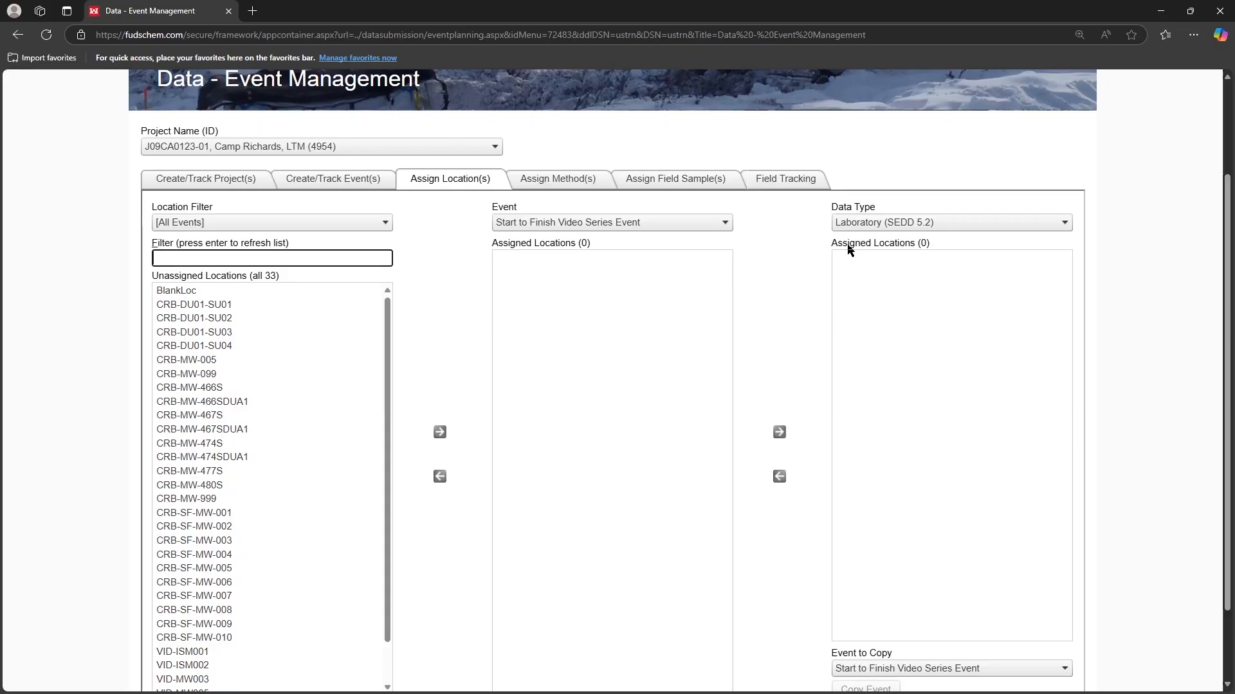
pyautogui.click(242, 514)
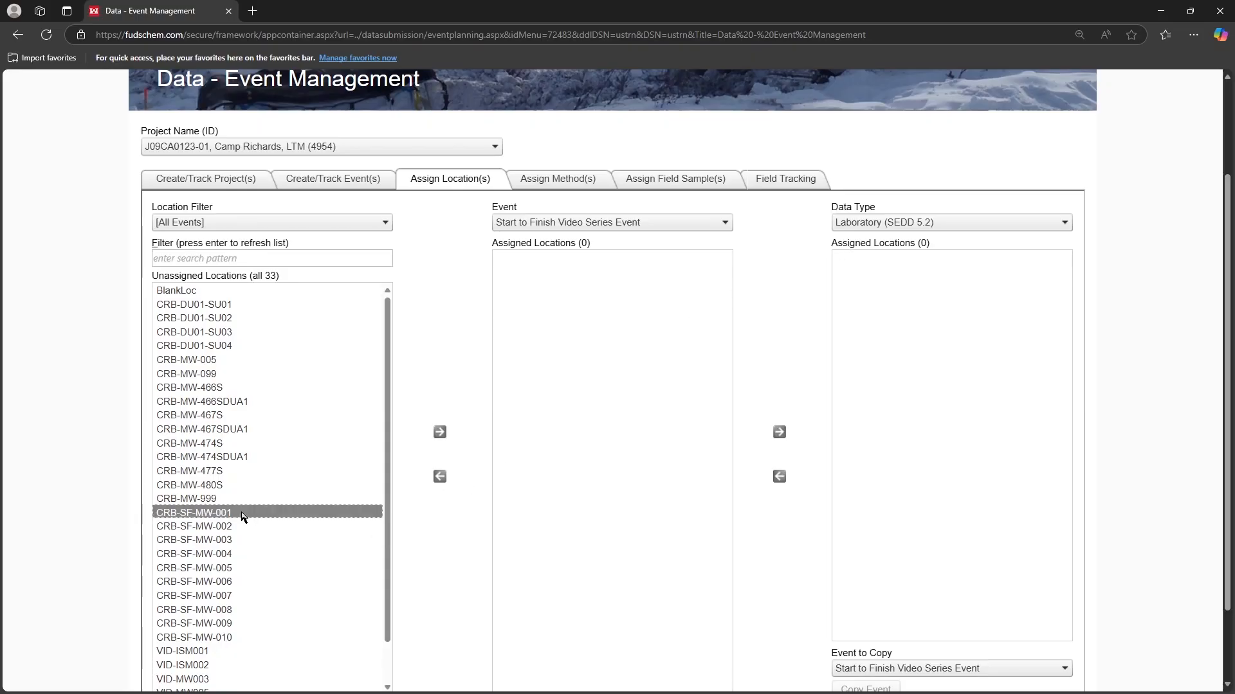
pyautogui.keyDown('shift'); pyautogui.click(241, 639); pyautogui.keyUp('shift')
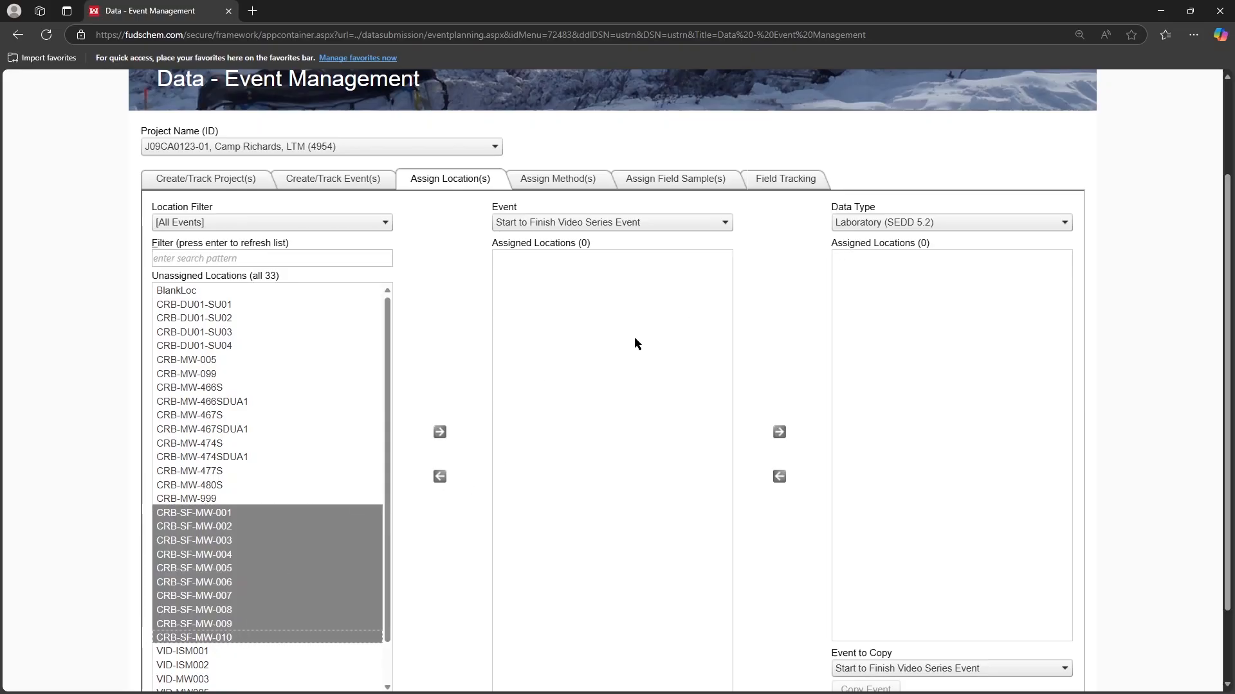
pyautogui.click(440, 434)
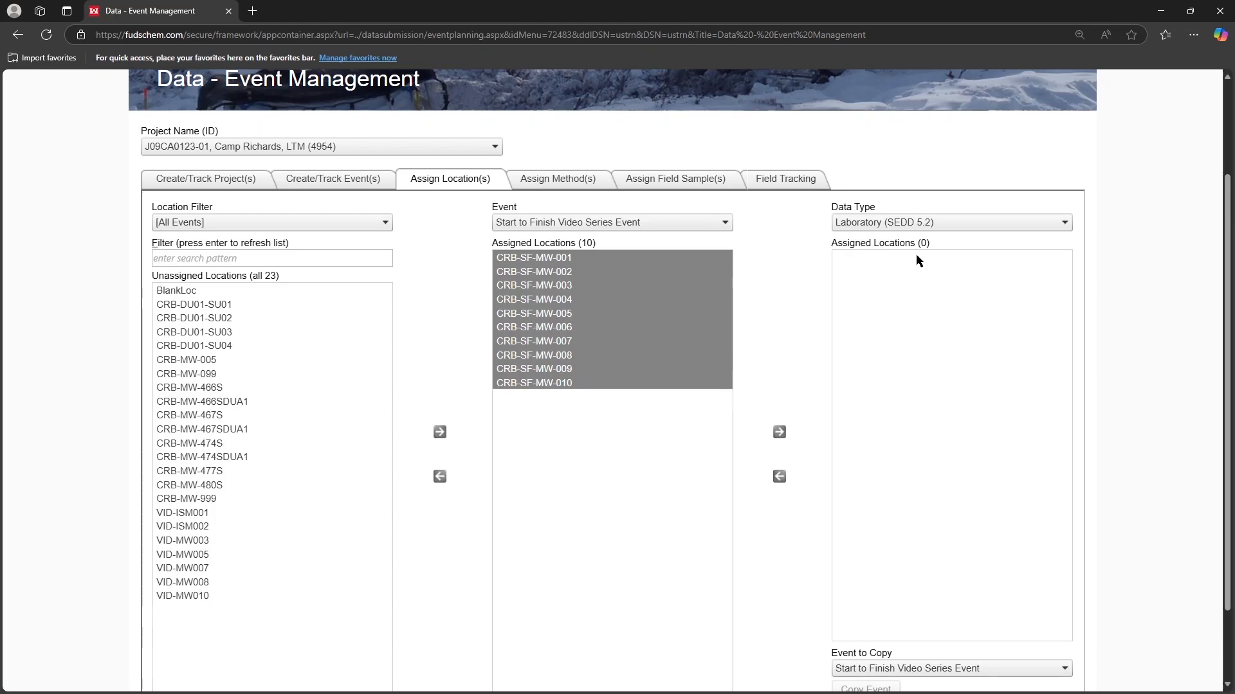
# Assign the event's ten locations to the Environmental Measurement, Groundwater Level and Laboratory (SEDD 5.2) data types
pyautogui.click(938, 220)
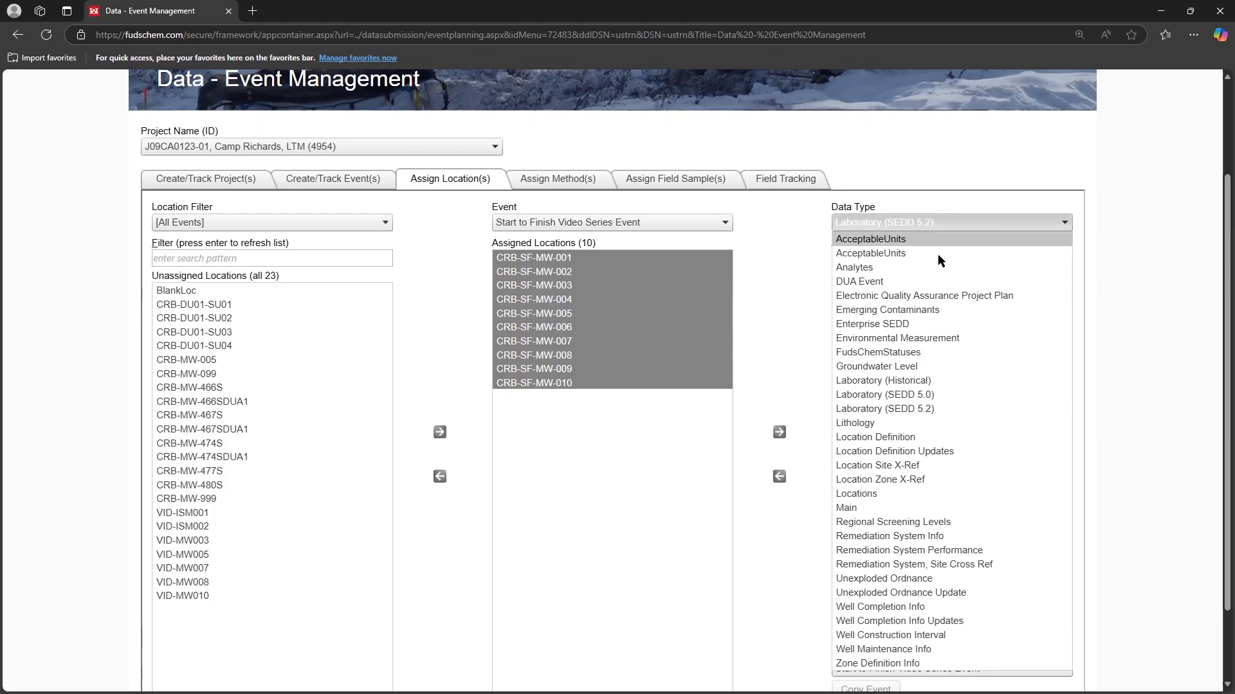
pyautogui.click(950, 340)
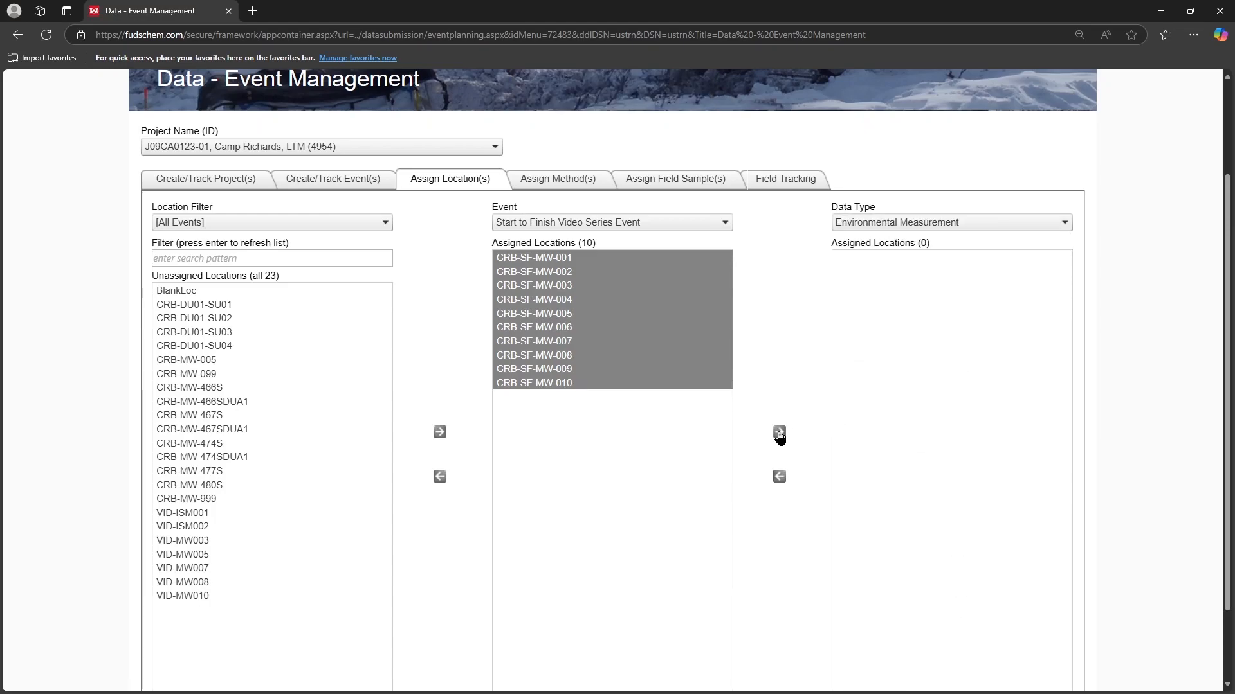
pyautogui.click(778, 433)
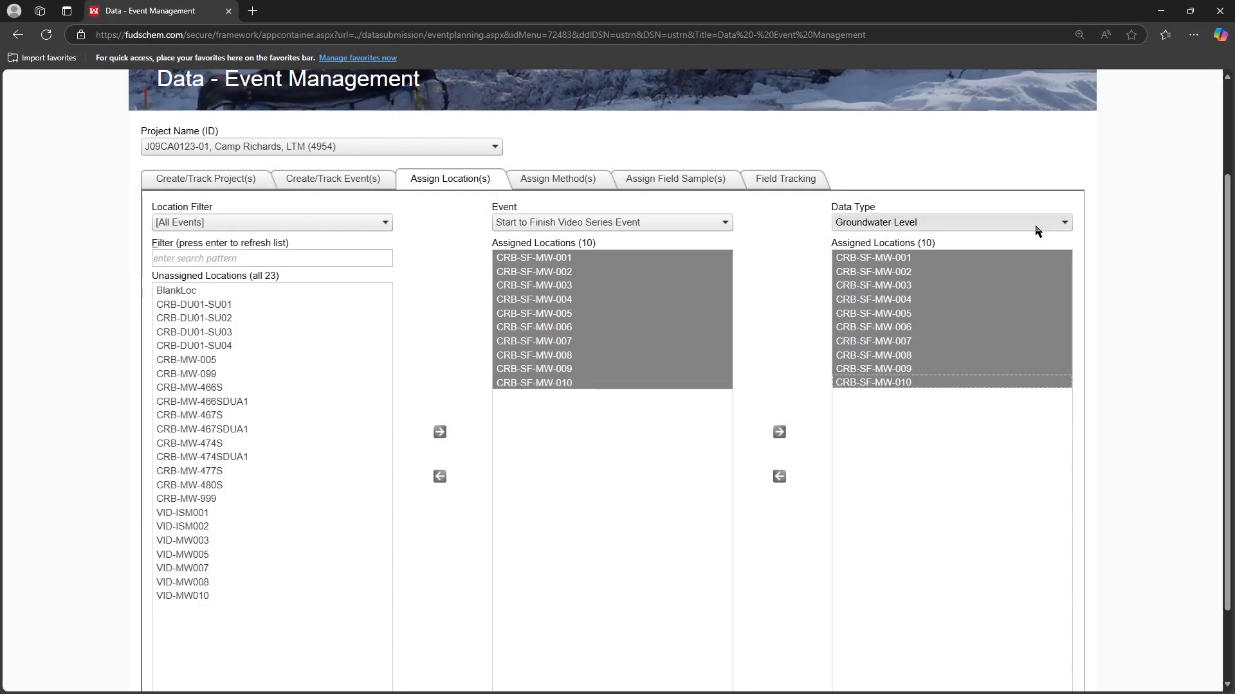
pyautogui.click(1036, 230)
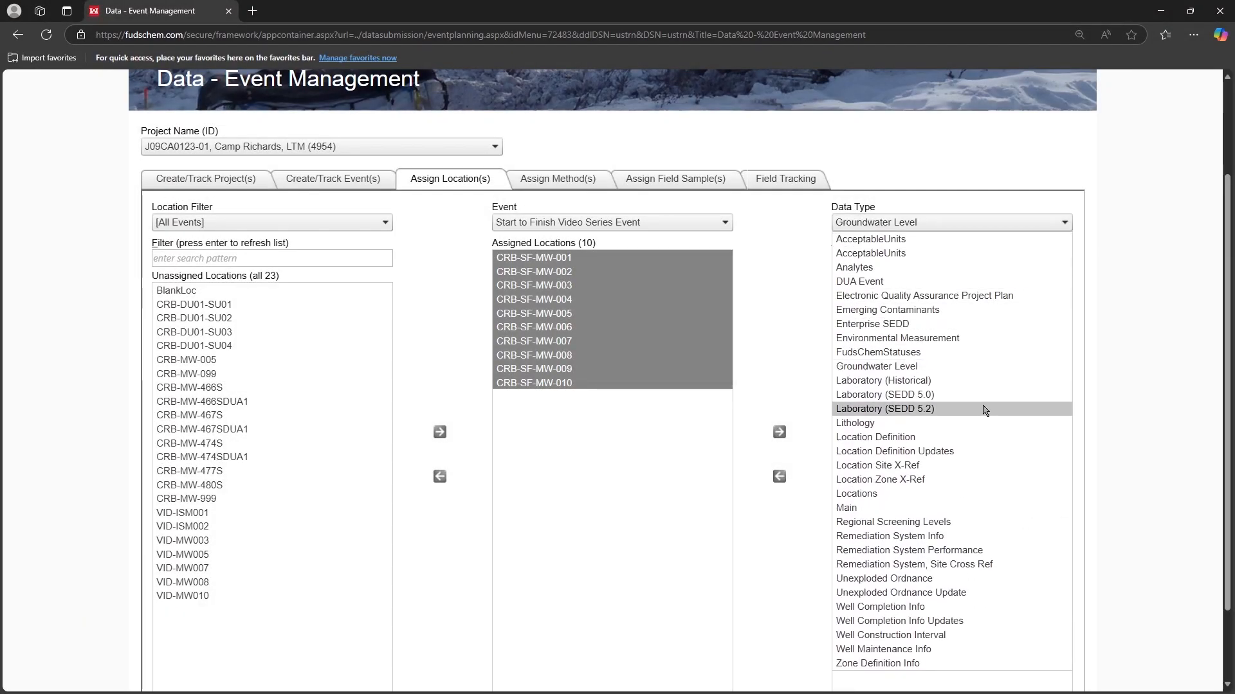
pyautogui.click(982, 407)
pyautogui.click(779, 433)
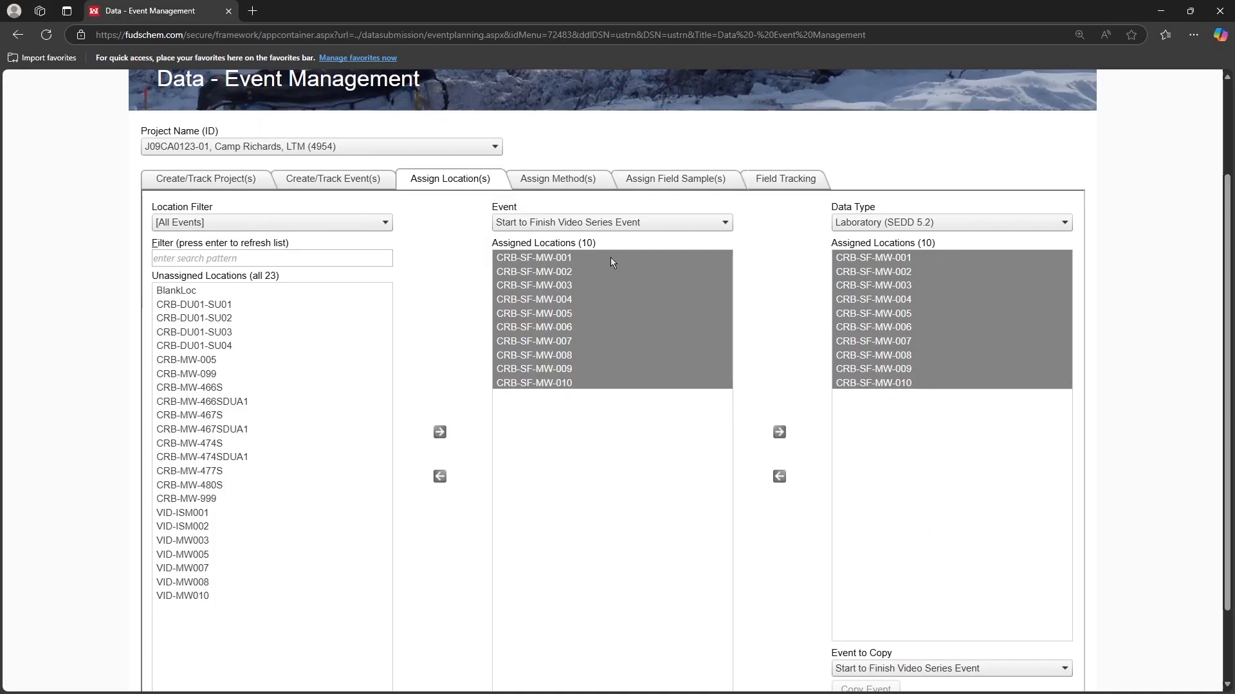
# Add test methods SW6020B ICPMS Metals and SW8330B Explosives to locations CRB-SF-MW-001 through CRB-SF-MW-010
pyautogui.click(573, 183)
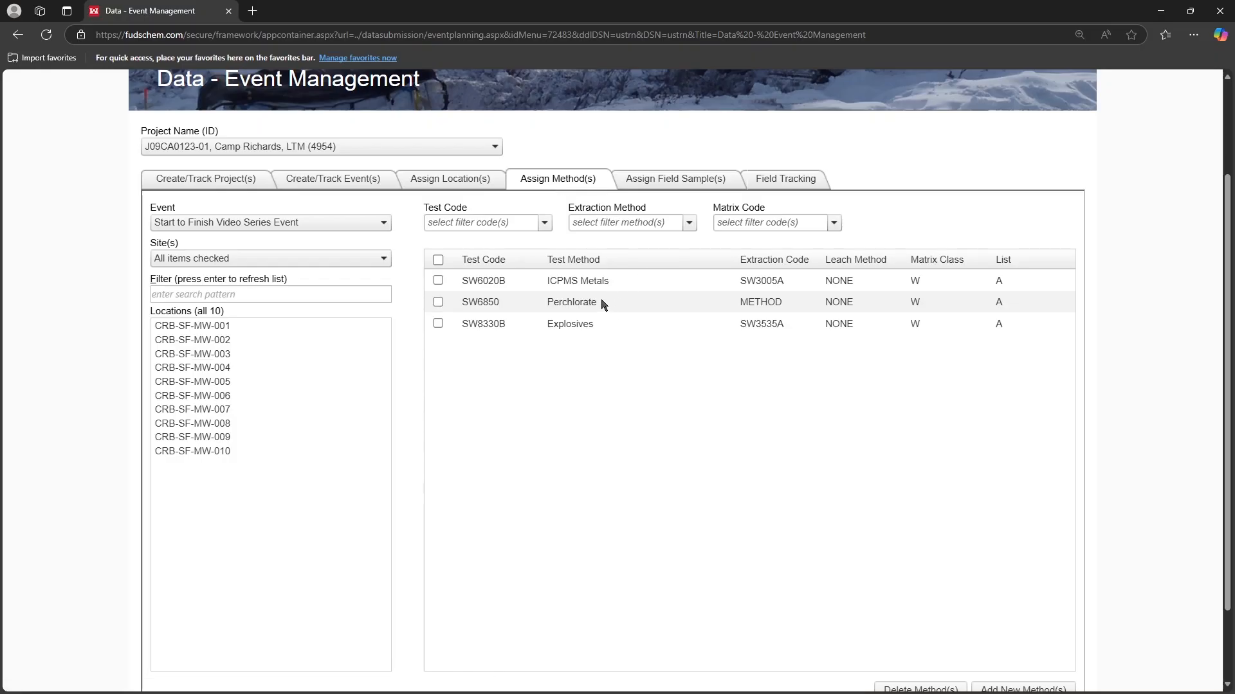
pyautogui.click(260, 326)
pyautogui.keyDown('shift'); pyautogui.click(250, 451); pyautogui.keyUp('shift')
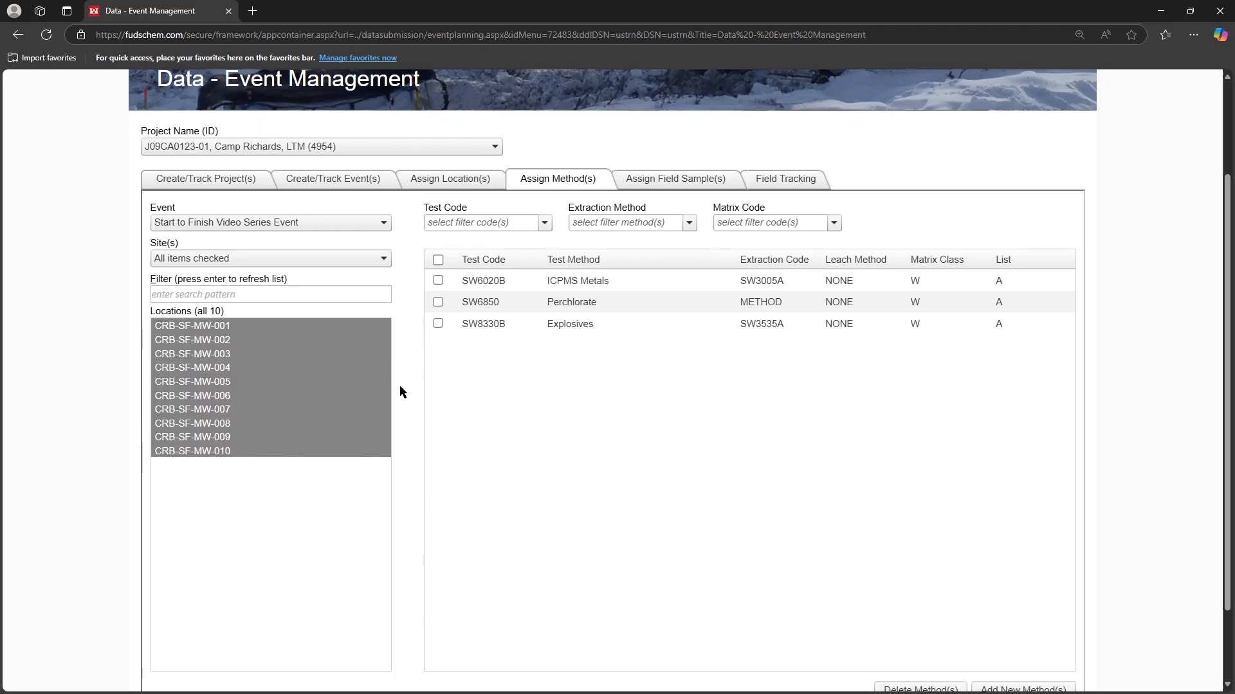
pyautogui.click(438, 281)
pyautogui.click(438, 324)
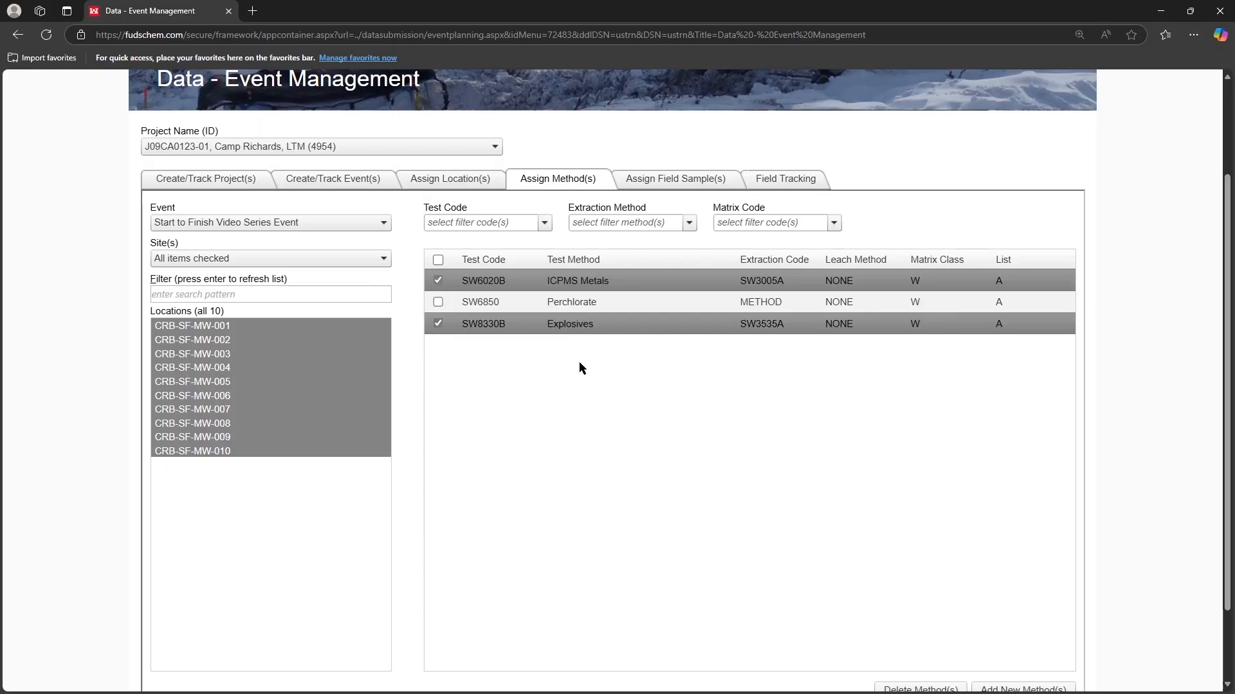
pyautogui.scroll(-2, 1117, 341)
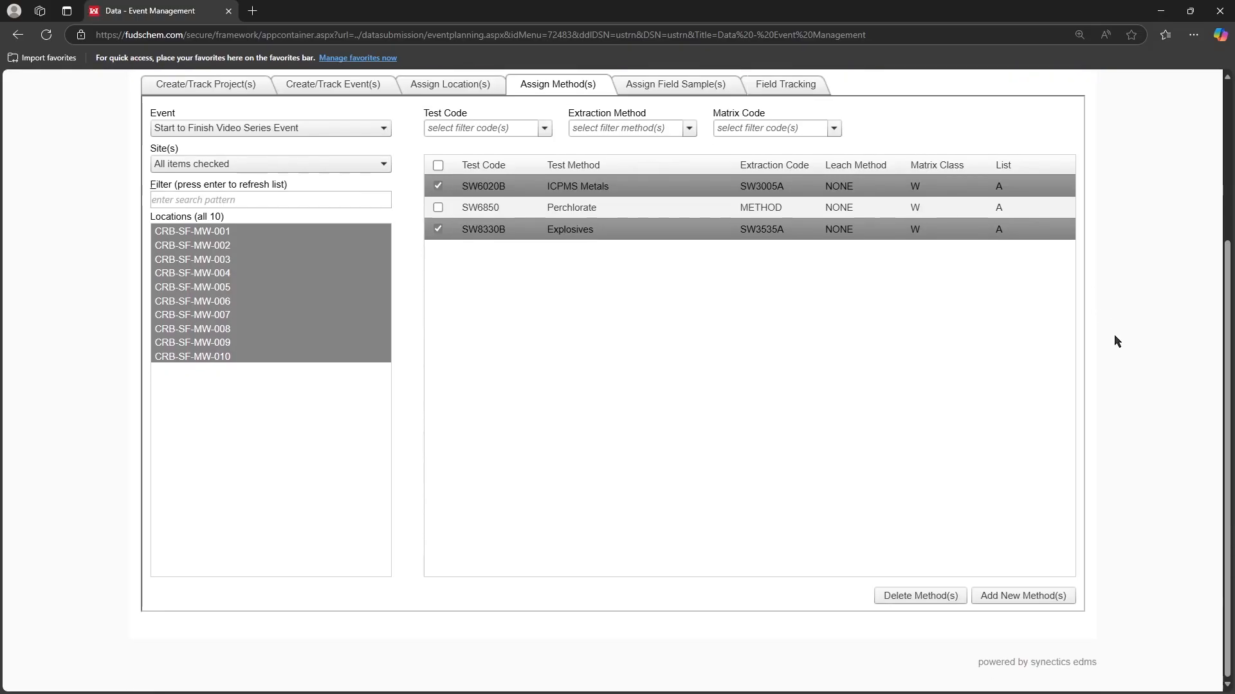
pyautogui.click(1059, 597)
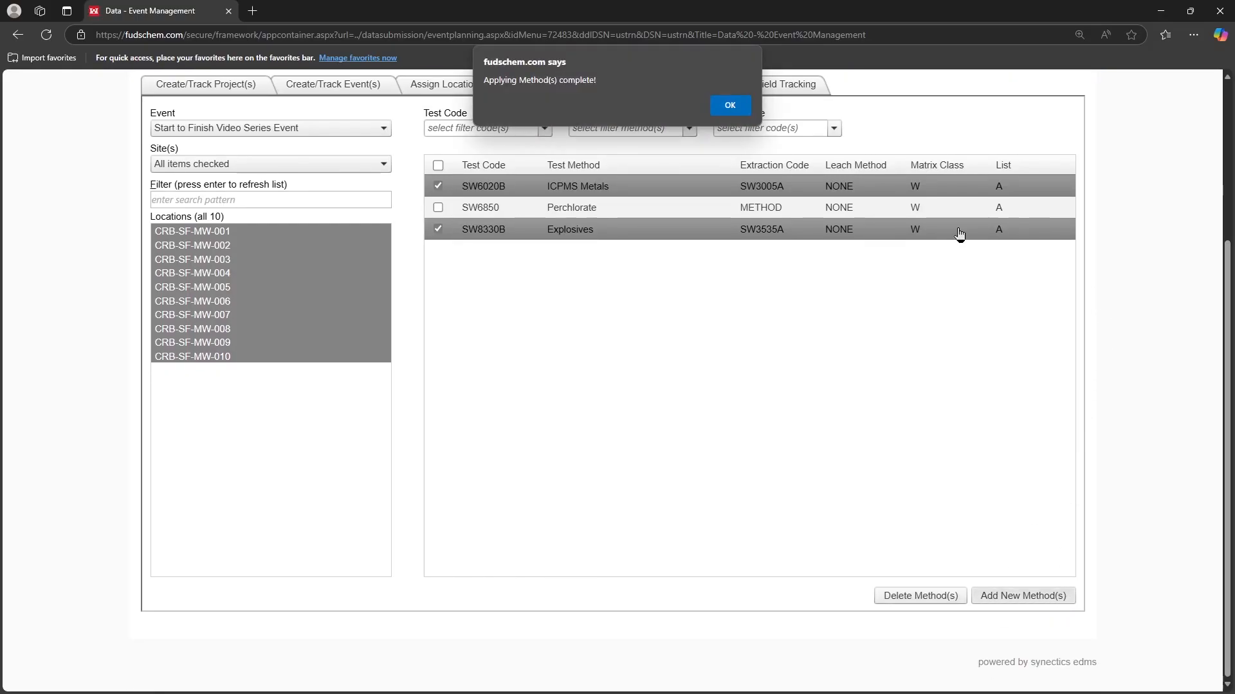
pyautogui.click(731, 104)
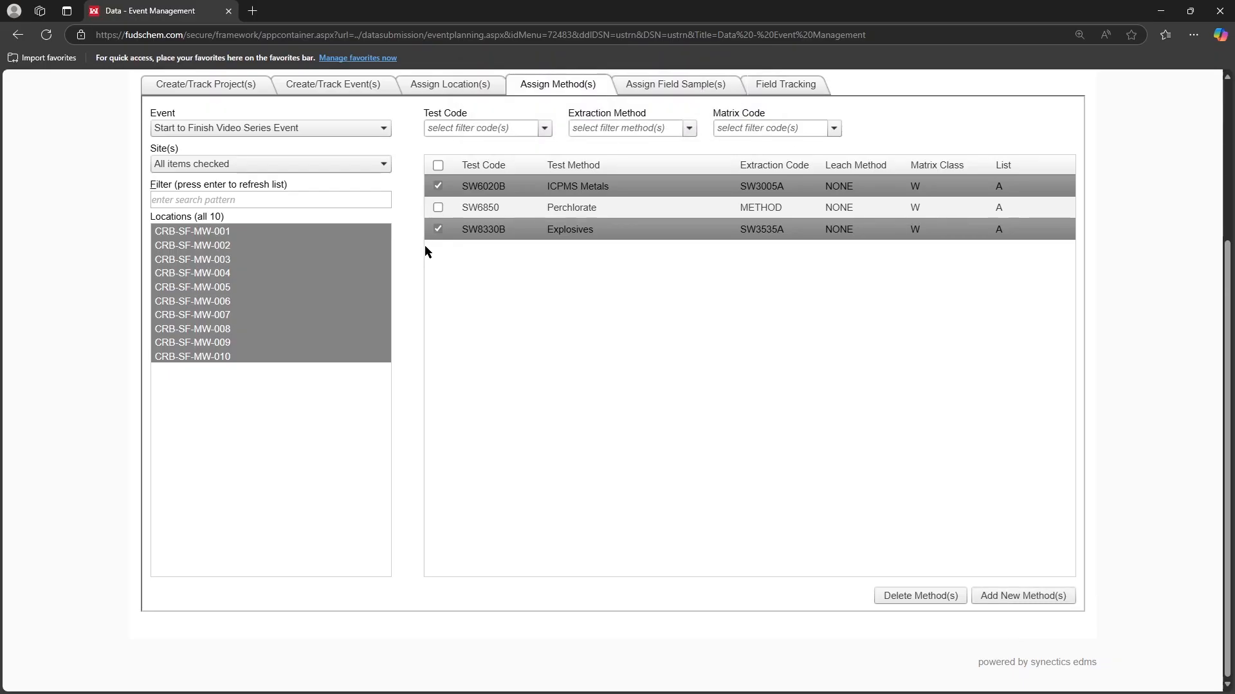
# Include SW6850 Perchlorate with the two chosen methods and add them to locations CRB-SF-MW-005, 008, 009 and 010
pyautogui.click(230, 287)
pyautogui.keyDown('ctrl'); pyautogui.click(242, 329); pyautogui.keyUp('ctrl')
pyautogui.keyDown('ctrl'); pyautogui.click(243, 343); pyautogui.keyUp('ctrl')
pyautogui.keyDown('ctrl'); pyautogui.click(243, 357); pyautogui.keyUp('ctrl')
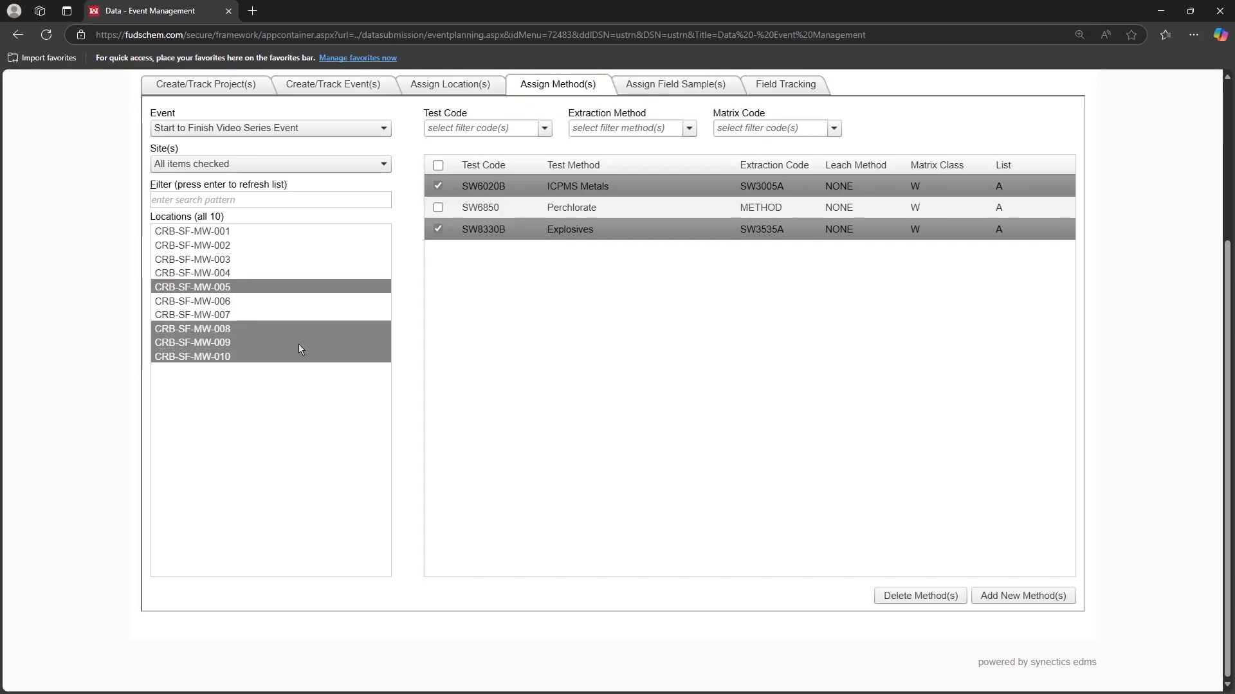
pyautogui.click(437, 207)
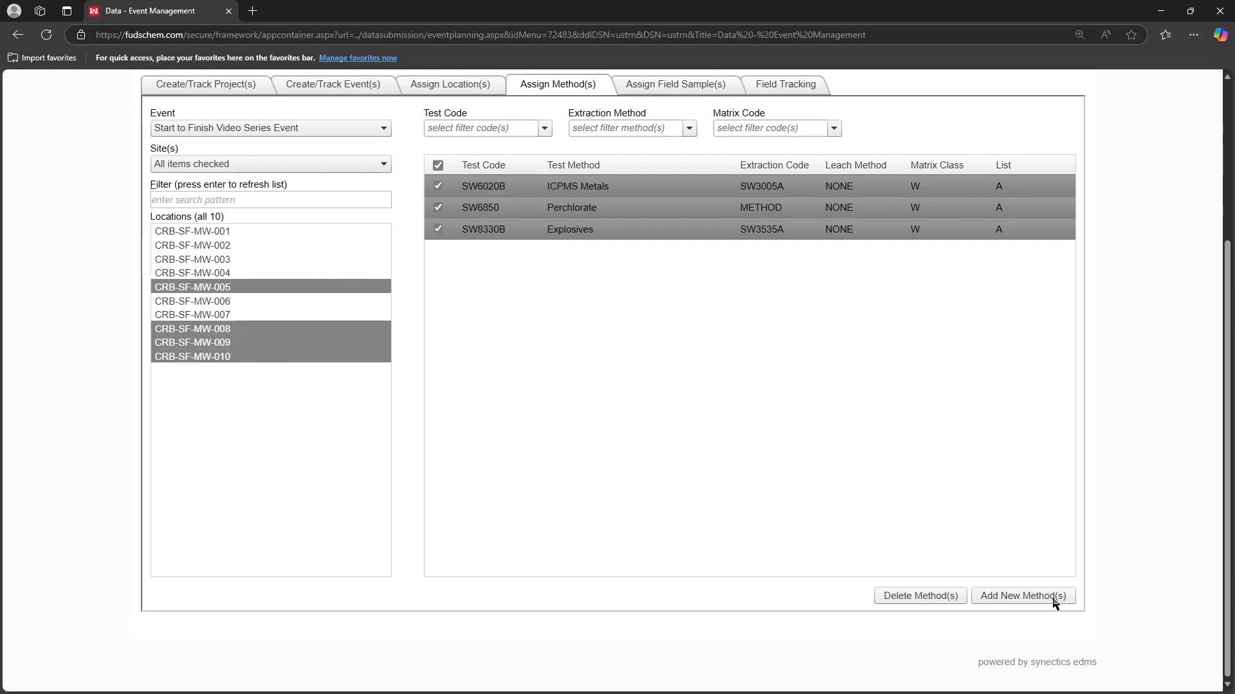
pyautogui.click(1025, 598)
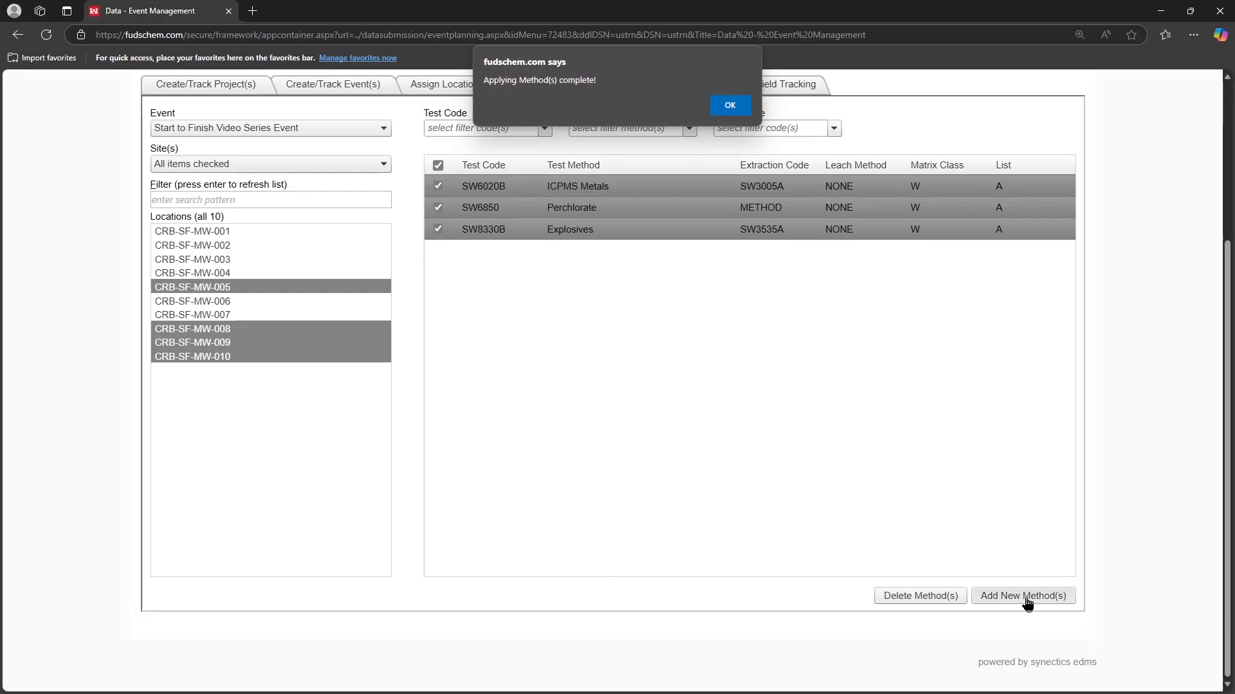
pyautogui.click(742, 104)
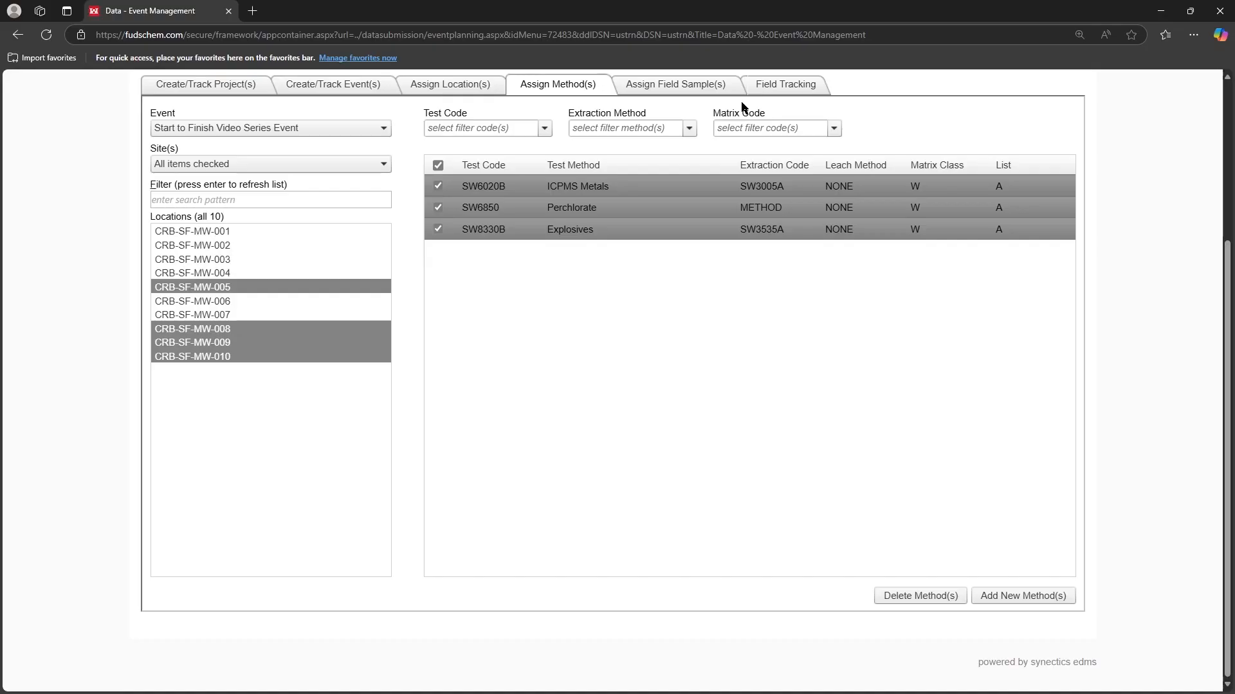
# Open the event's field samples for editing in an enlarged window and list the rows for all ten locations
pyautogui.click(705, 91)
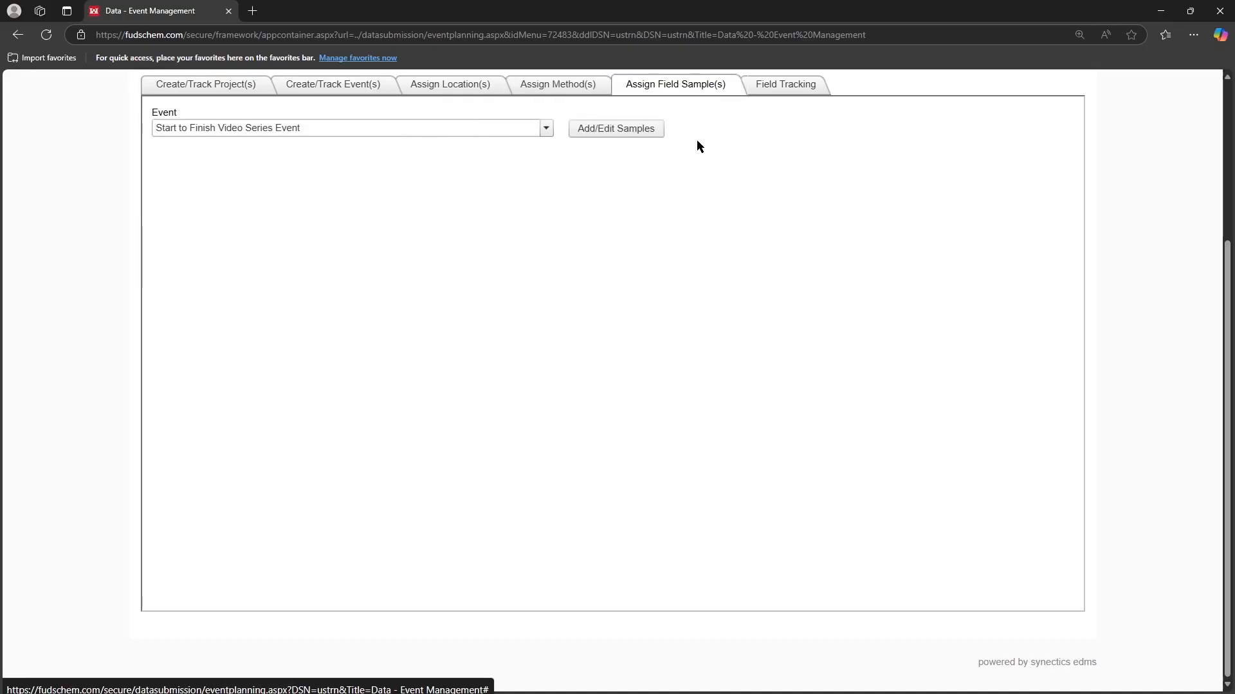
pyautogui.click(614, 128)
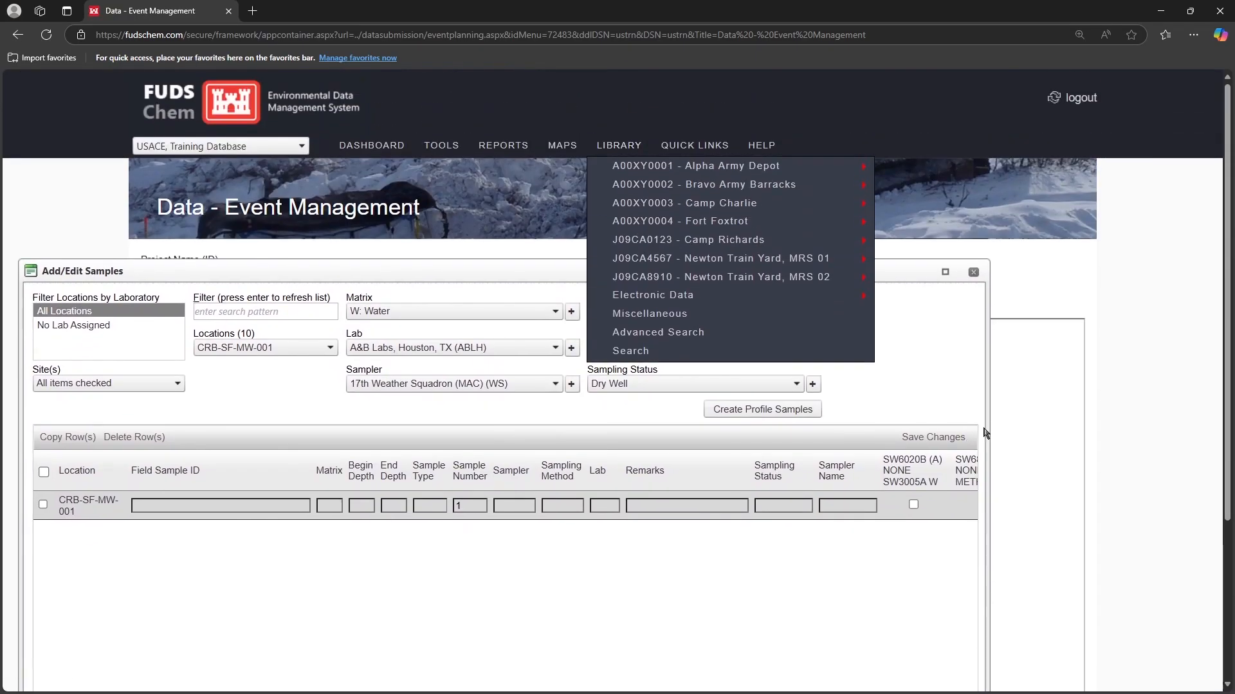
pyautogui.moveTo(990, 412); pyautogui.dragTo(1175, 405)
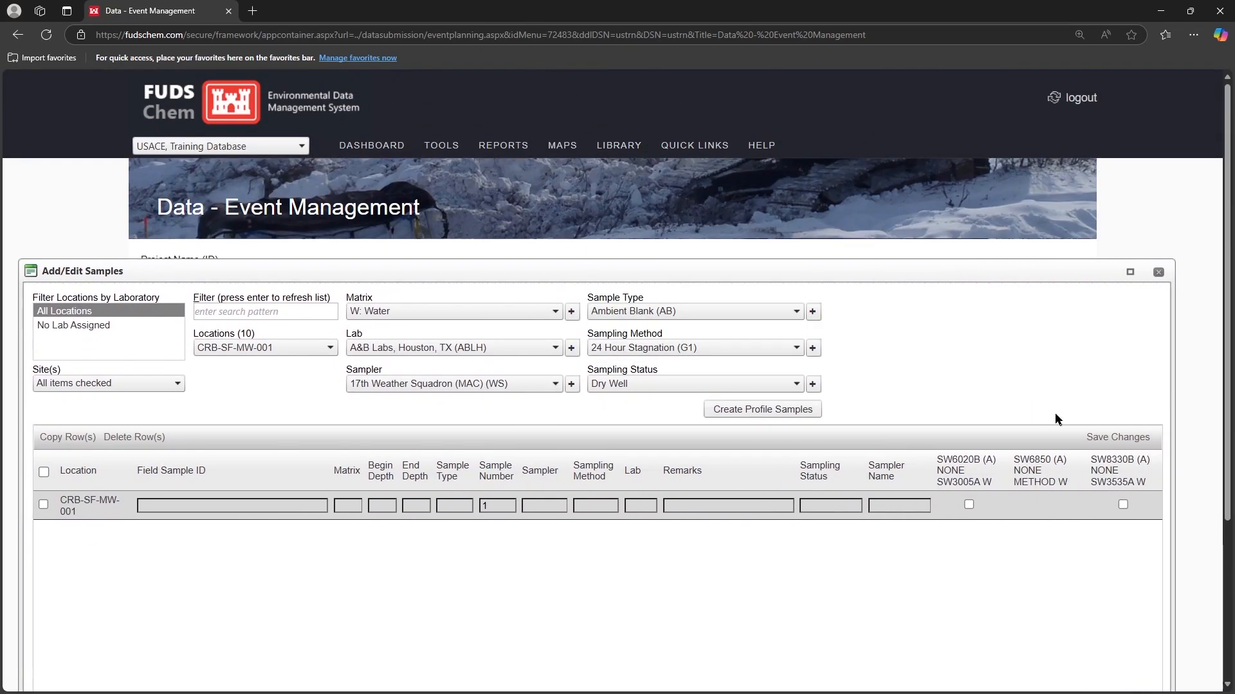
pyautogui.click(276, 353)
pyautogui.click(219, 361)
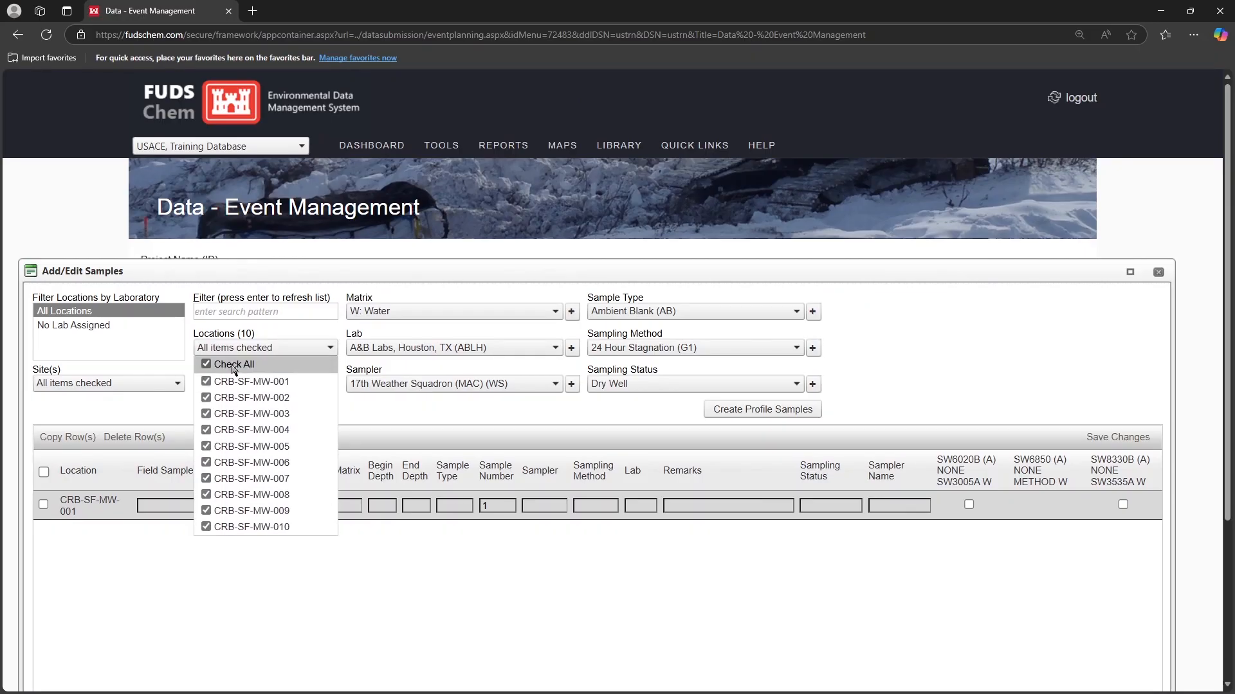
pyautogui.click(351, 402)
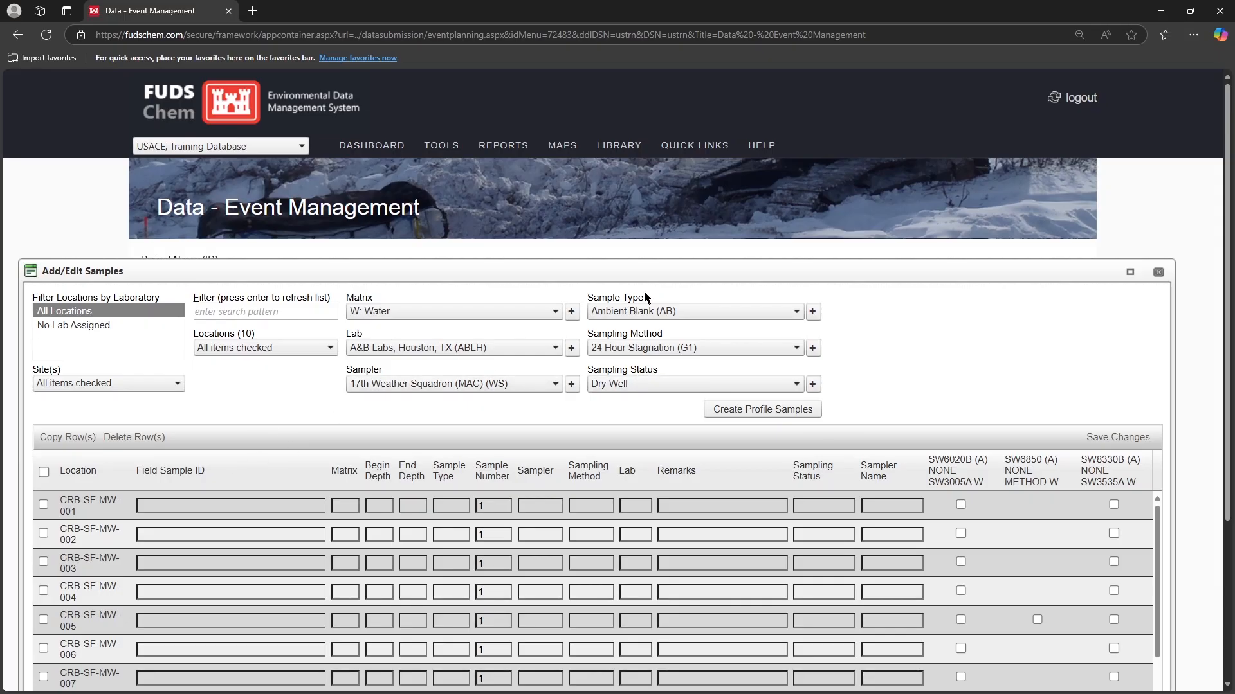
pyautogui.moveTo(665, 263); pyautogui.dragTo(664, 105)
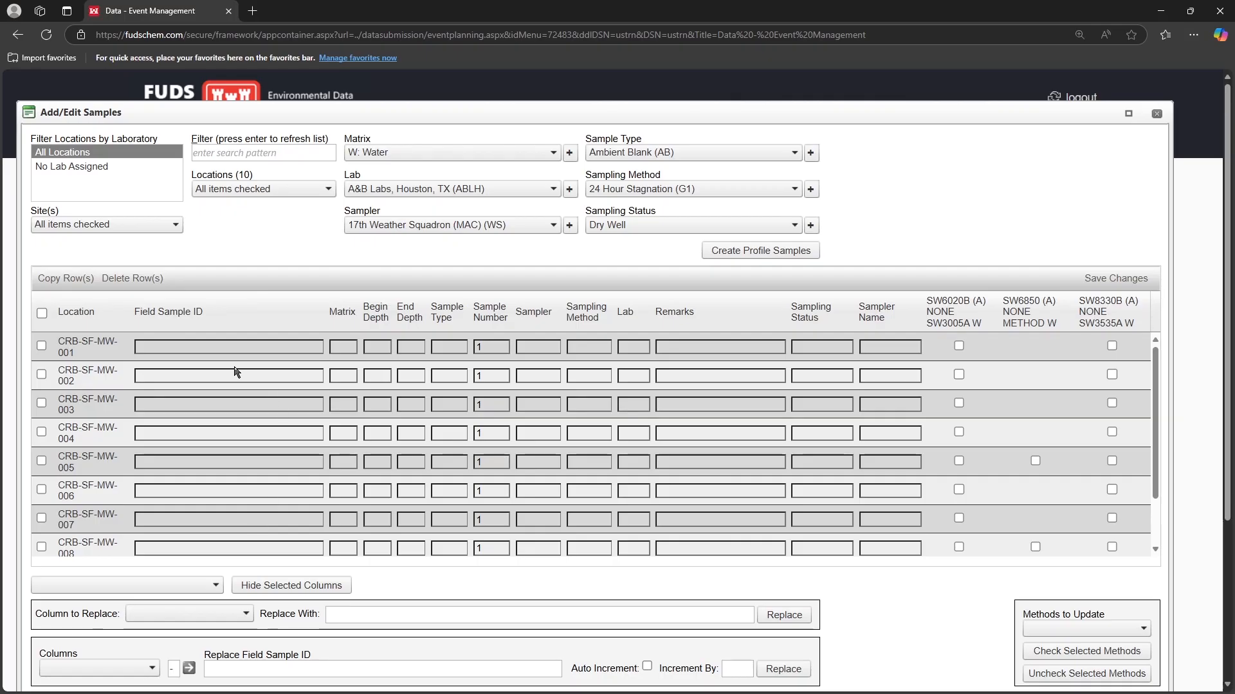
# Replace the Field Sample ID in all sample rows with the location-based pattern LOCID_2Q2025
pyautogui.click(42, 313)
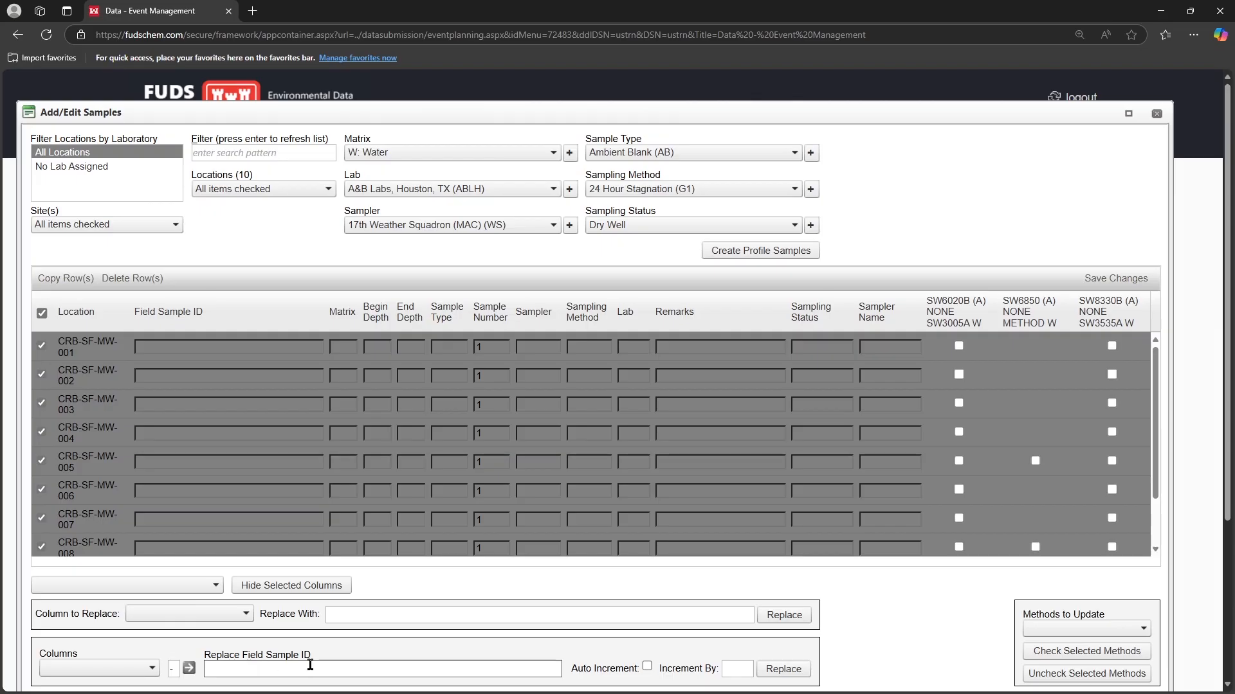
pyautogui.click(153, 669)
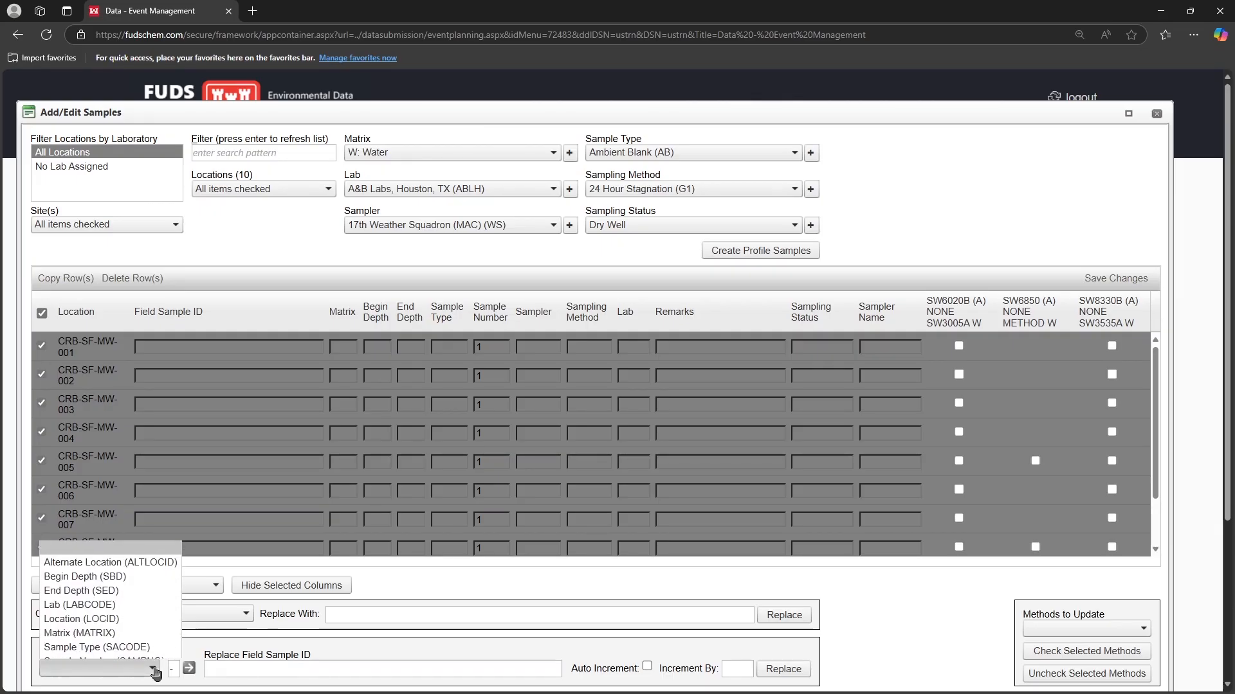
pyautogui.click(81, 580)
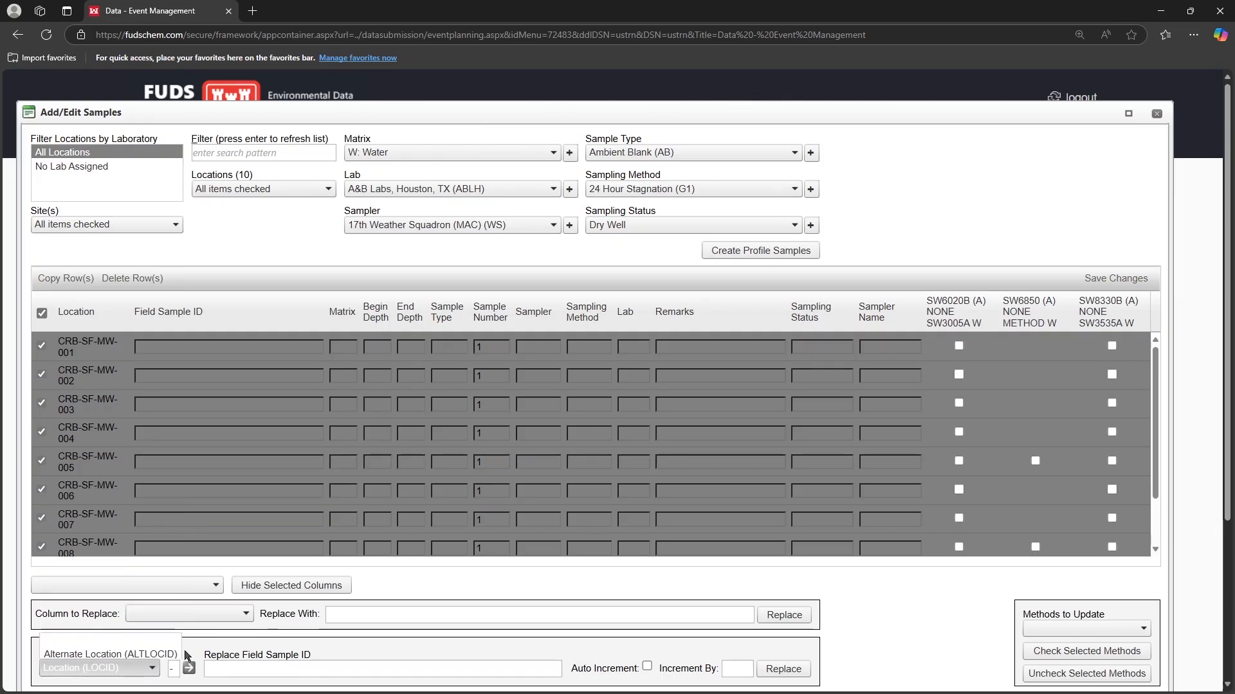
pyautogui.click(189, 669)
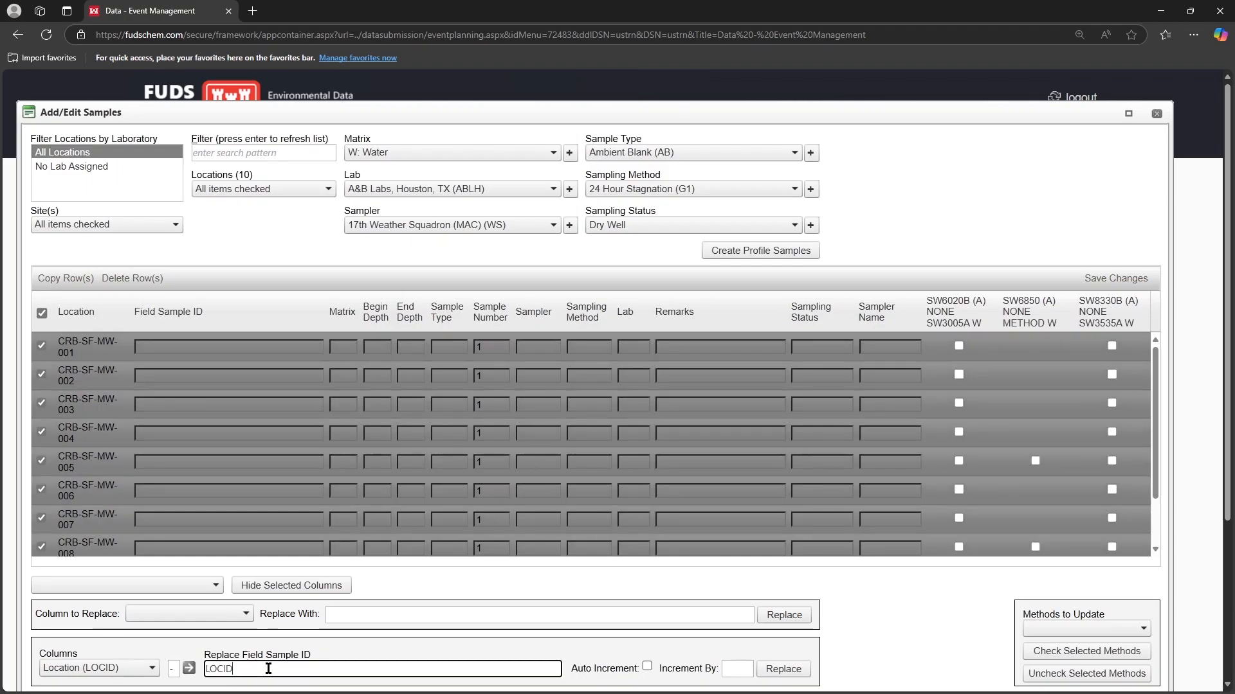
pyautogui.write('_20')
pyautogui.write('2025')
pyautogui.click(770, 671)
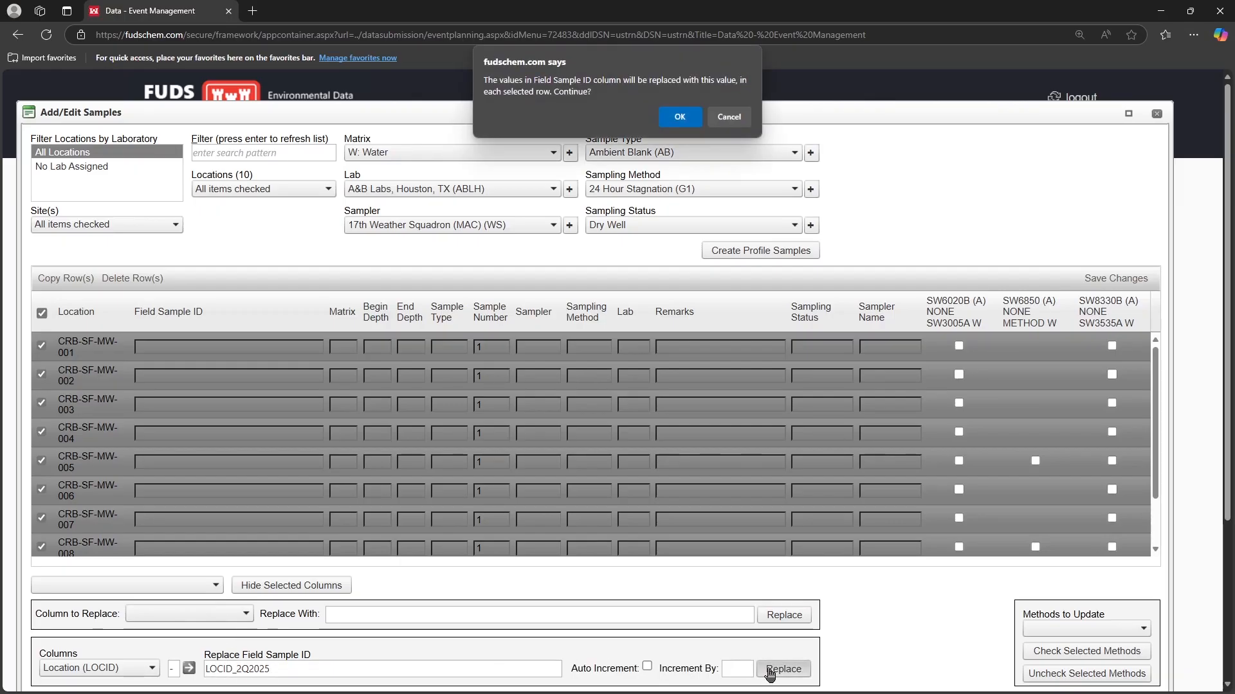
pyautogui.click(680, 117)
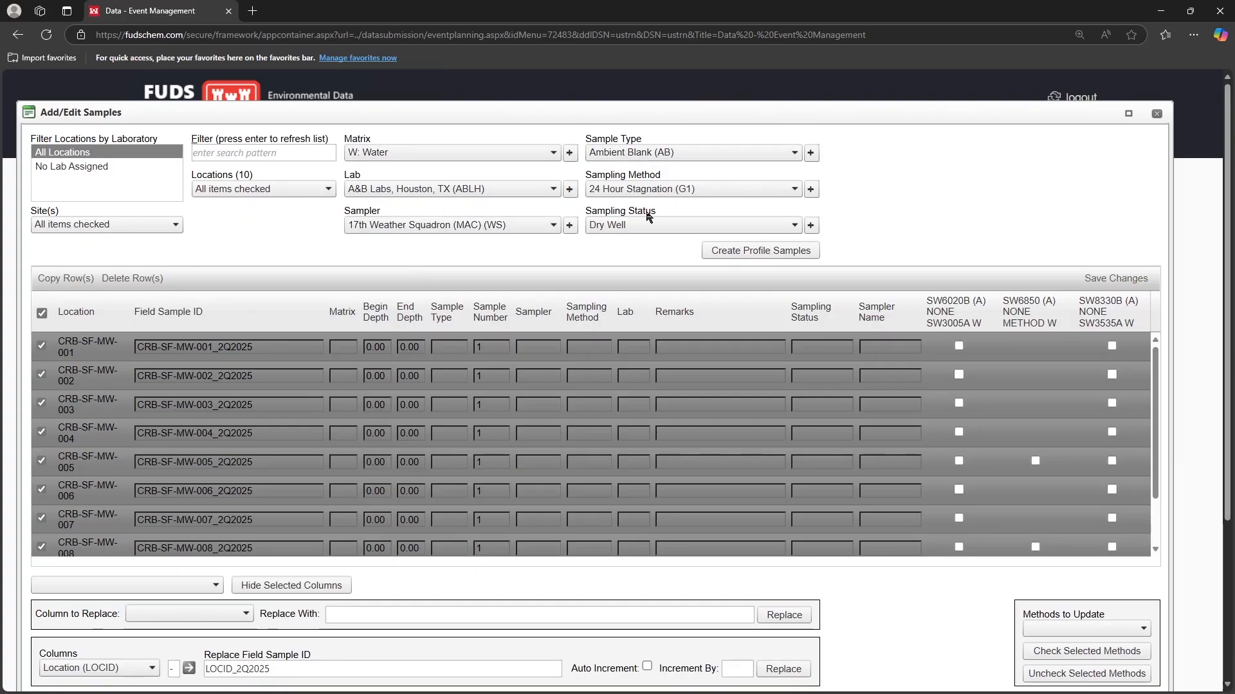
# Fill all sample rows with WG: Ground Water, Normal (N), low-flow groundwater pumping, Scheduled status, the Eurofins lab and the Environmental Synectics sampler
pyautogui.click(432, 154)
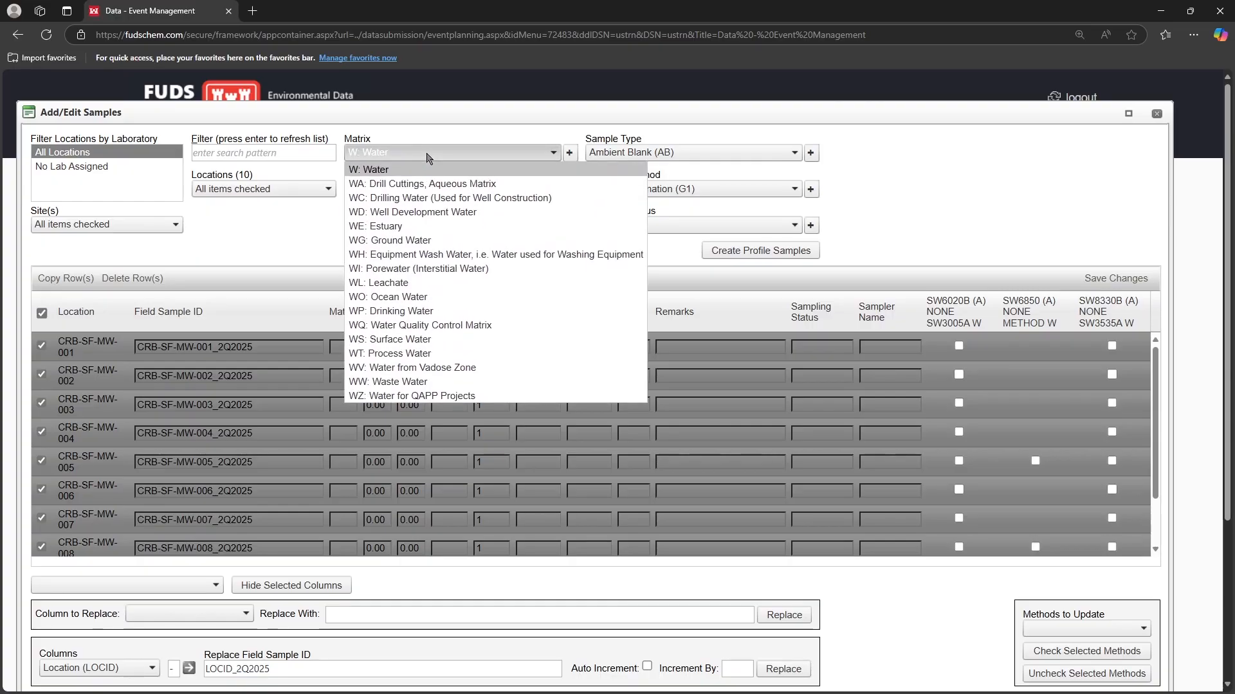
pyautogui.click(411, 239)
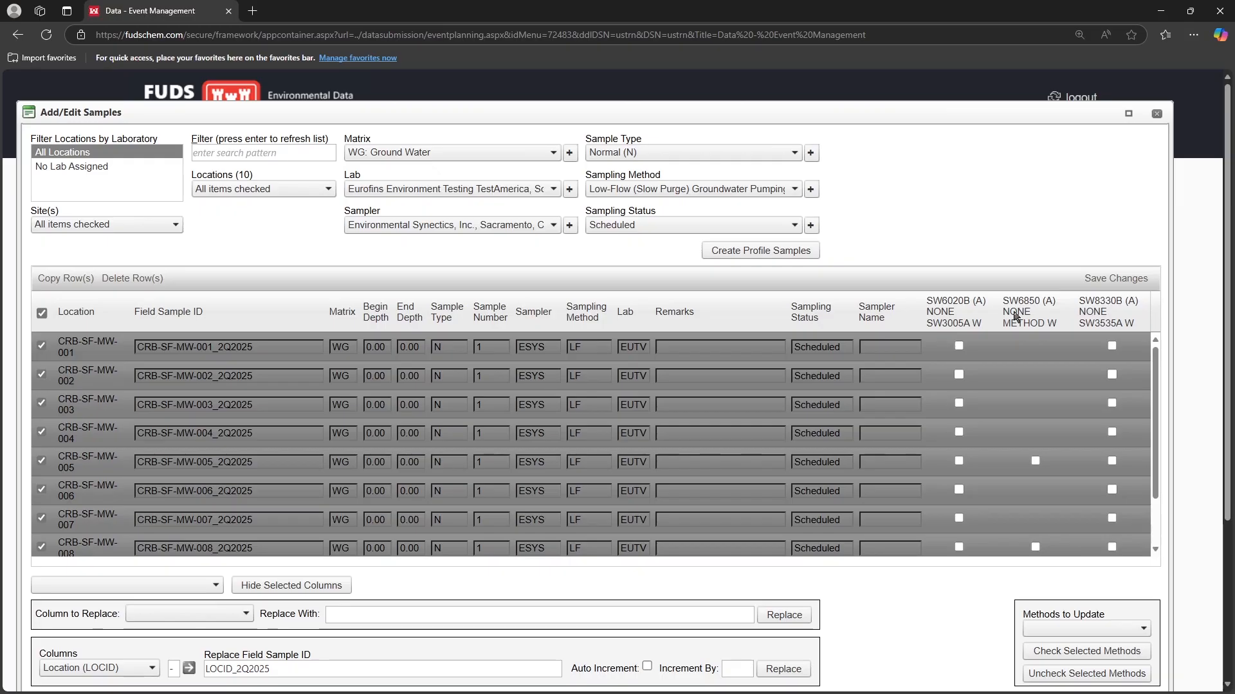
# Assign SW6020B, SW6850 and SW8330B to every sample row that allows them, save the changes and close the sample editor
pyautogui.click(1096, 629)
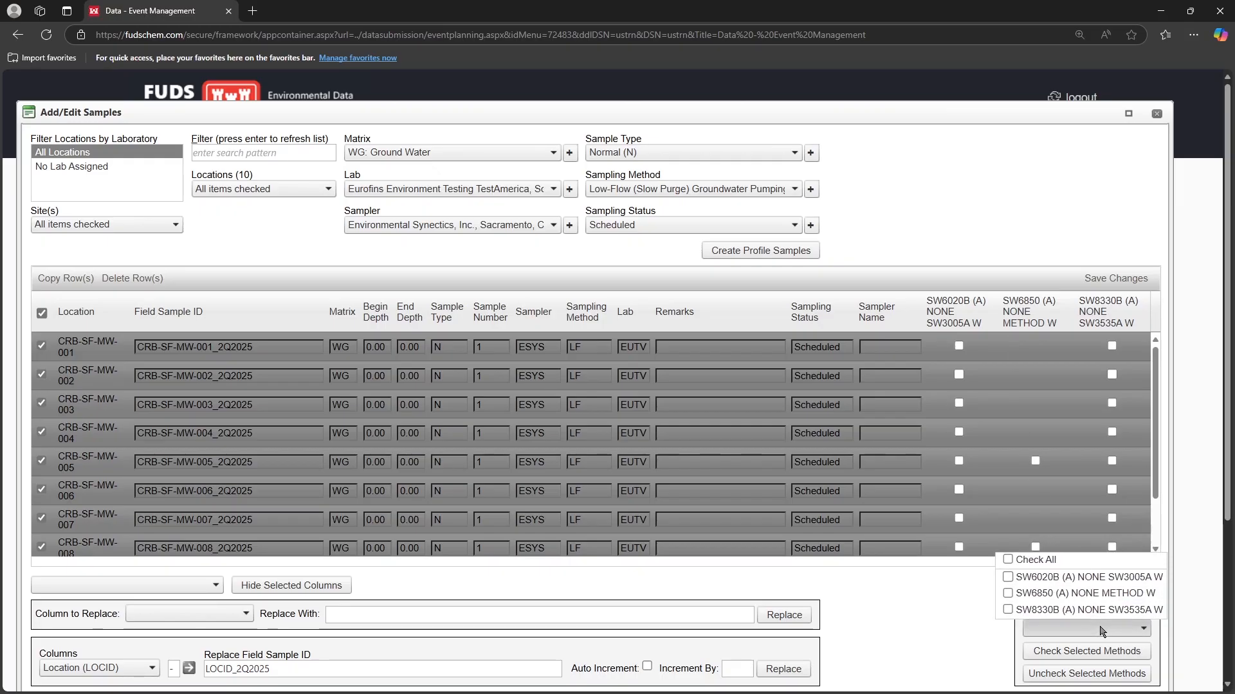
pyautogui.click(1038, 560)
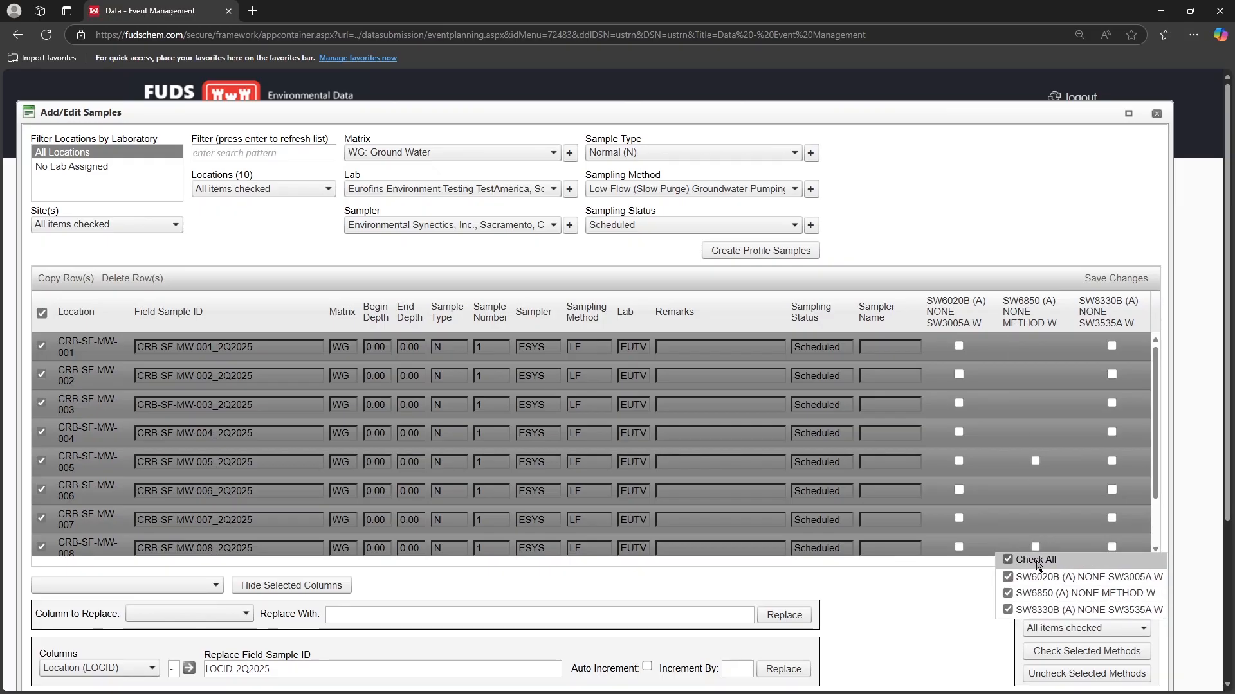
pyautogui.click(1065, 652)
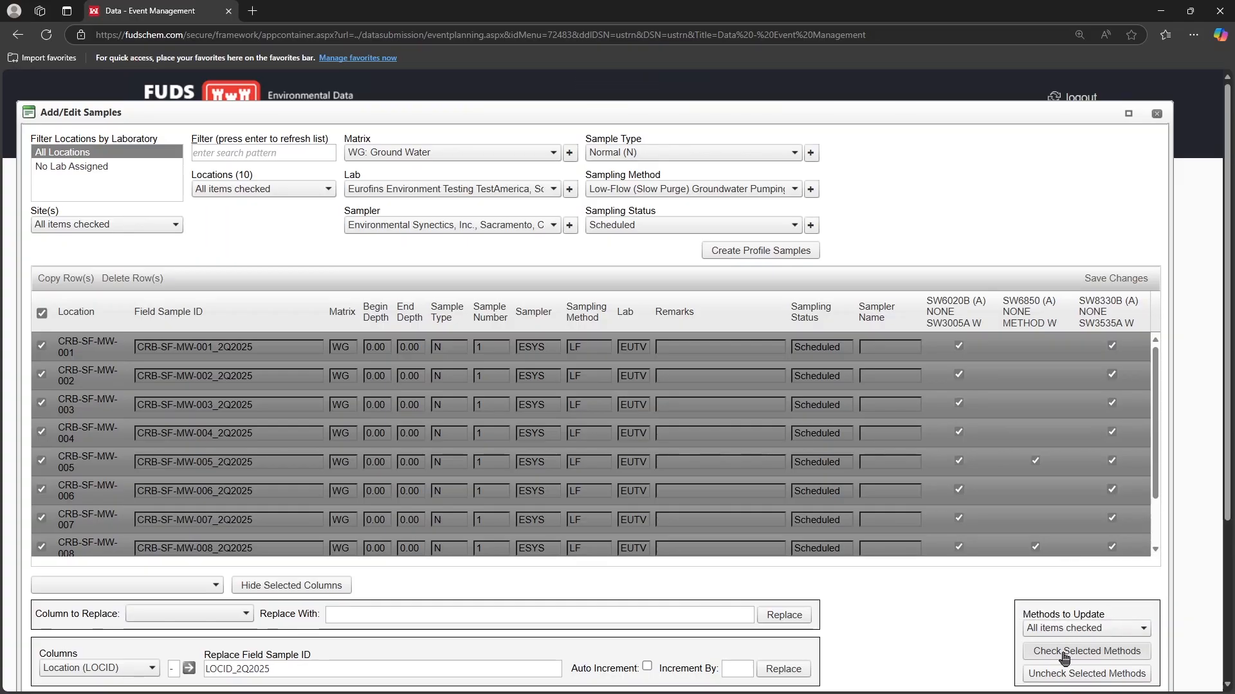
pyautogui.click(1100, 284)
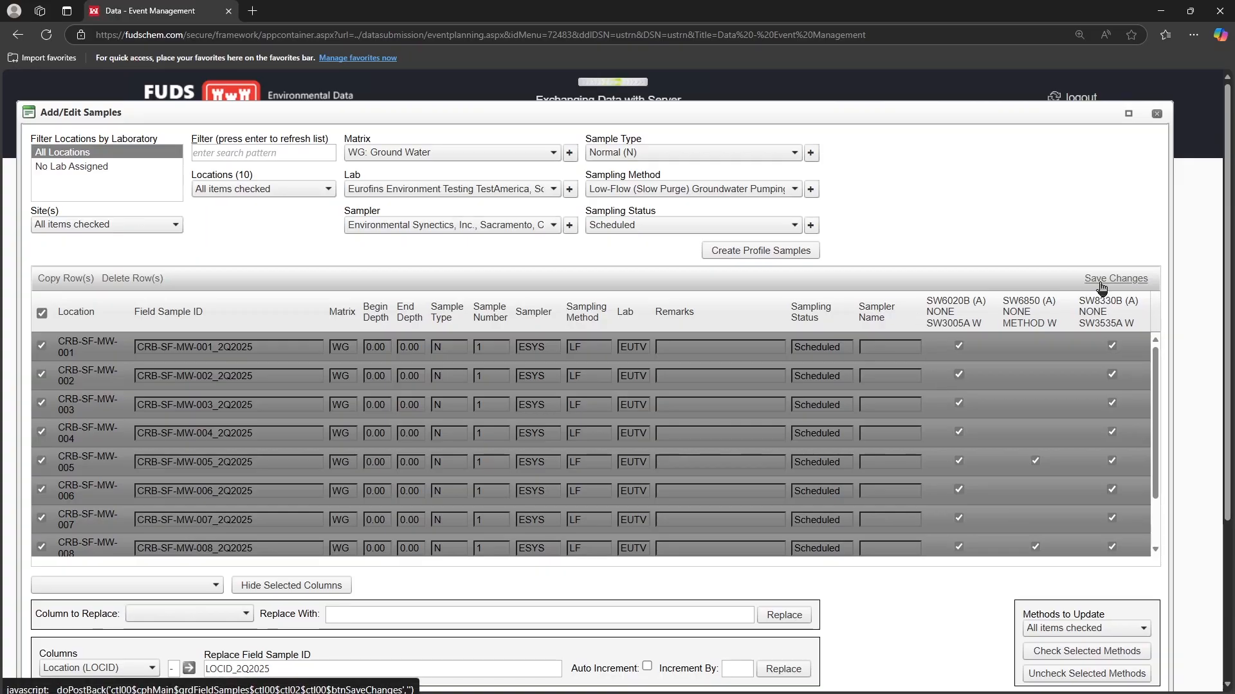
pyautogui.click(713, 106)
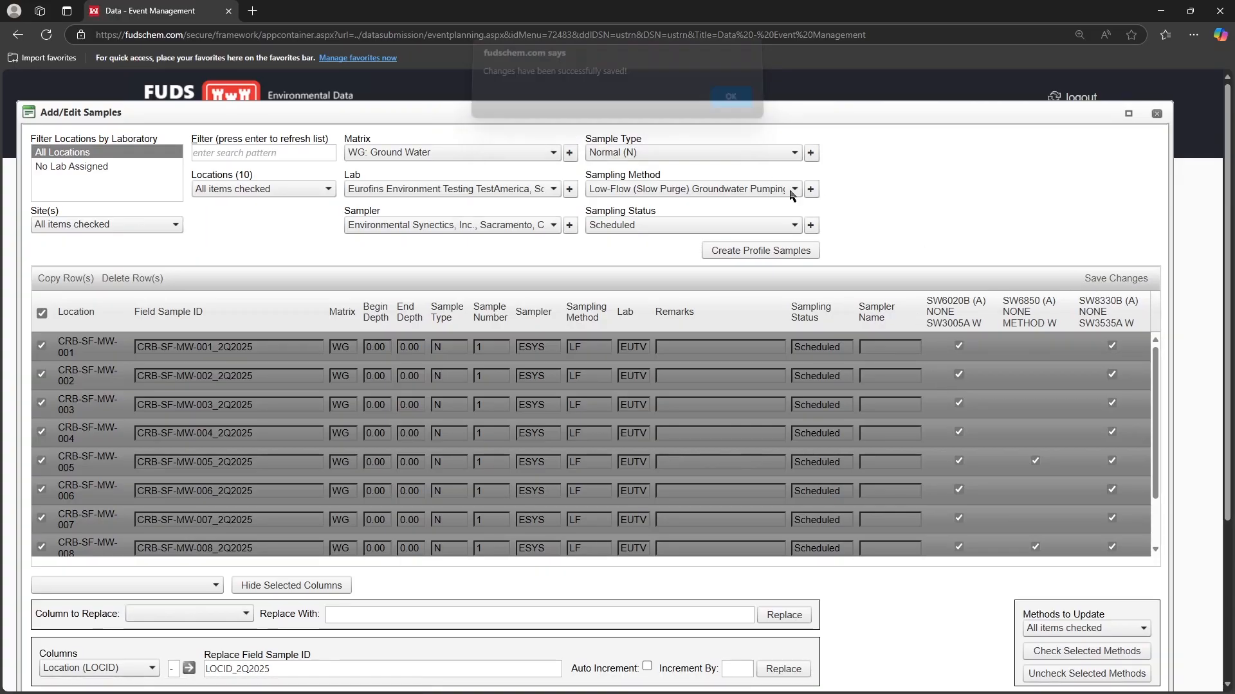
pyautogui.click(1157, 114)
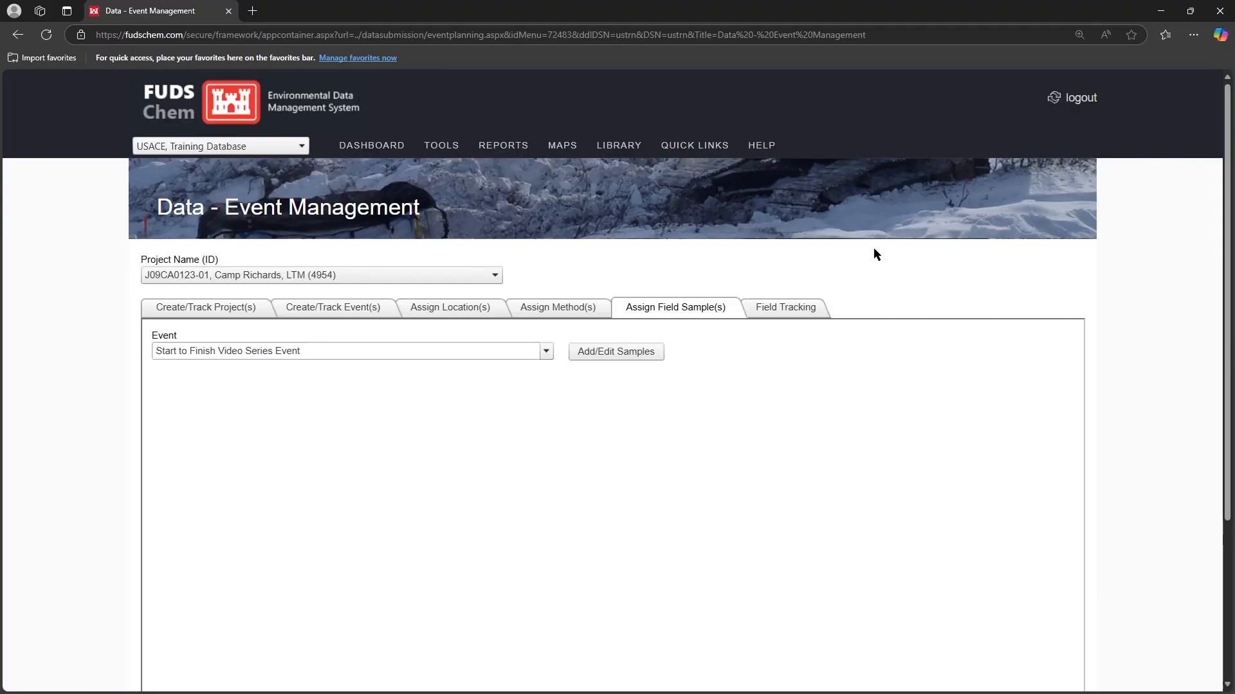
# Go to Data - Submission and create a new Field Sampling (ChemField) file for the Start to Finish Video Series Event
pyautogui.moveTo(443, 148)
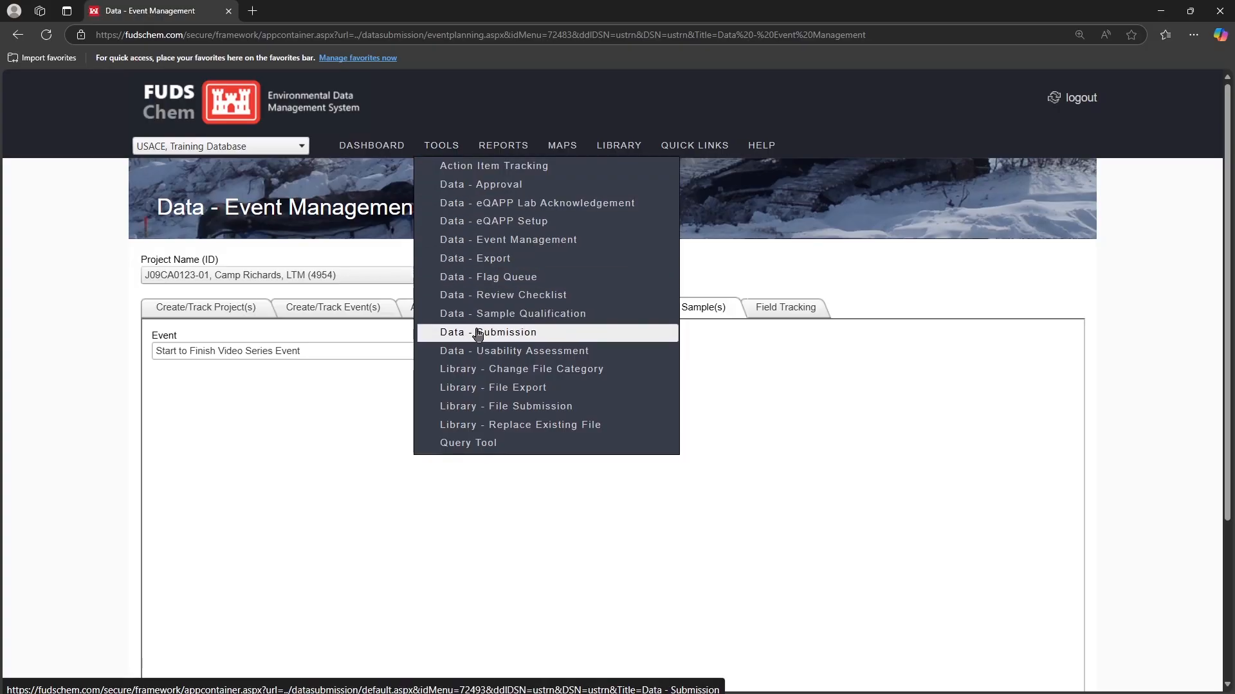
pyautogui.click(555, 334)
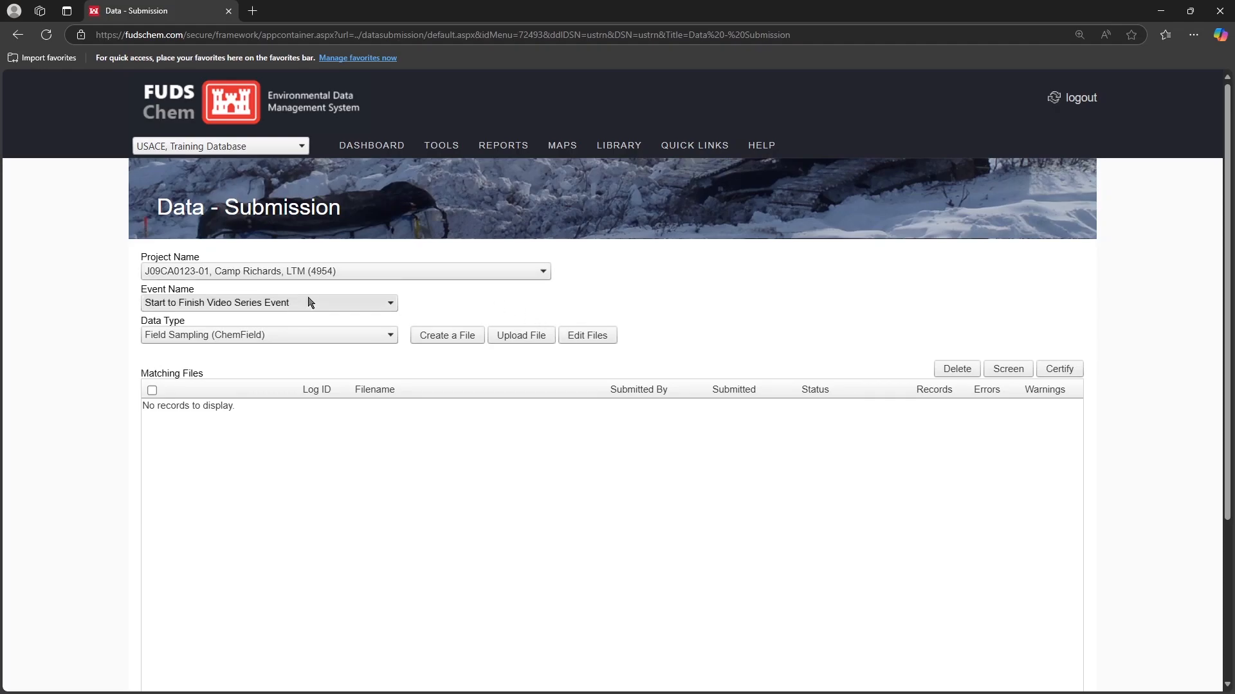
pyautogui.click(287, 337)
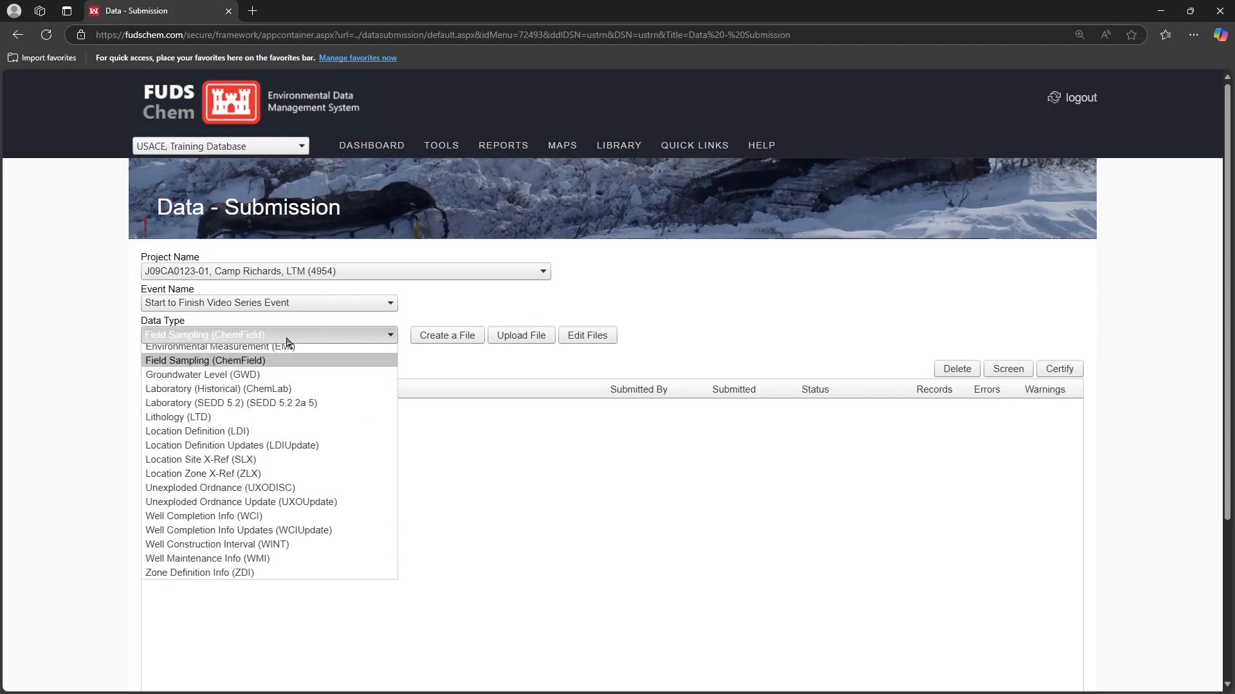
pyautogui.click(267, 365)
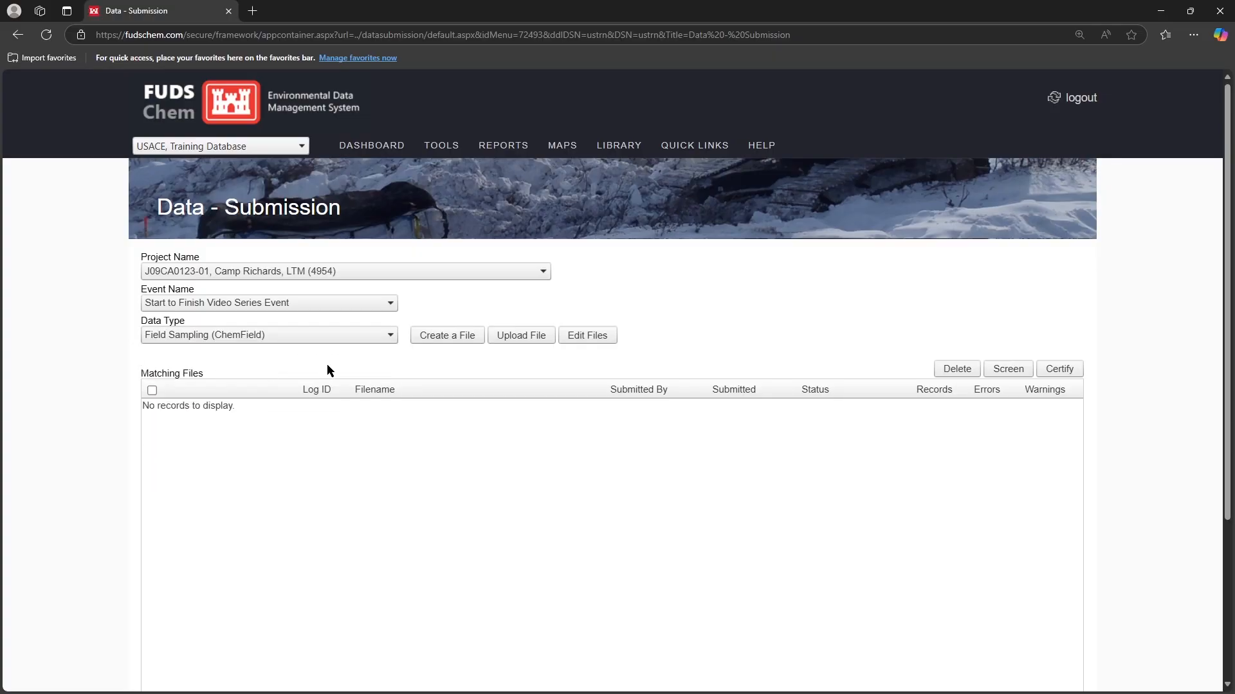
pyautogui.click(445, 338)
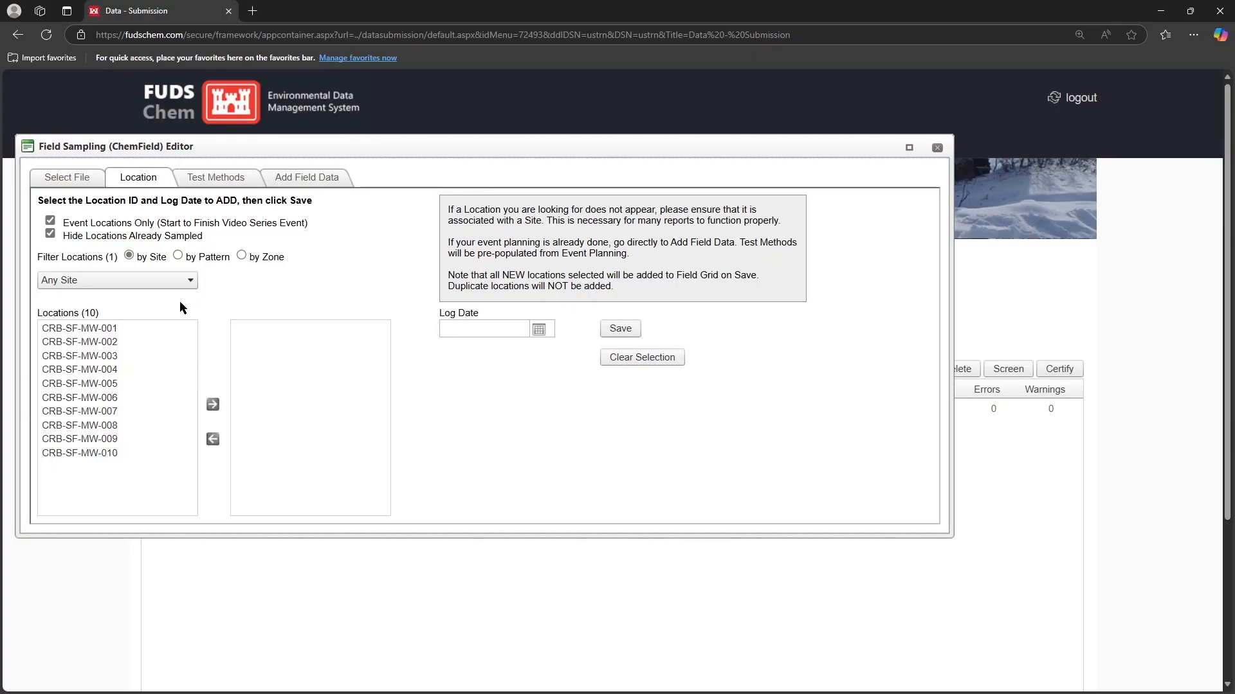
# Add locations CRB-SF-MW-001, 002, 003, 004 and 006 to the file with log date 1/1/1900 and save
pyautogui.click(153, 329)
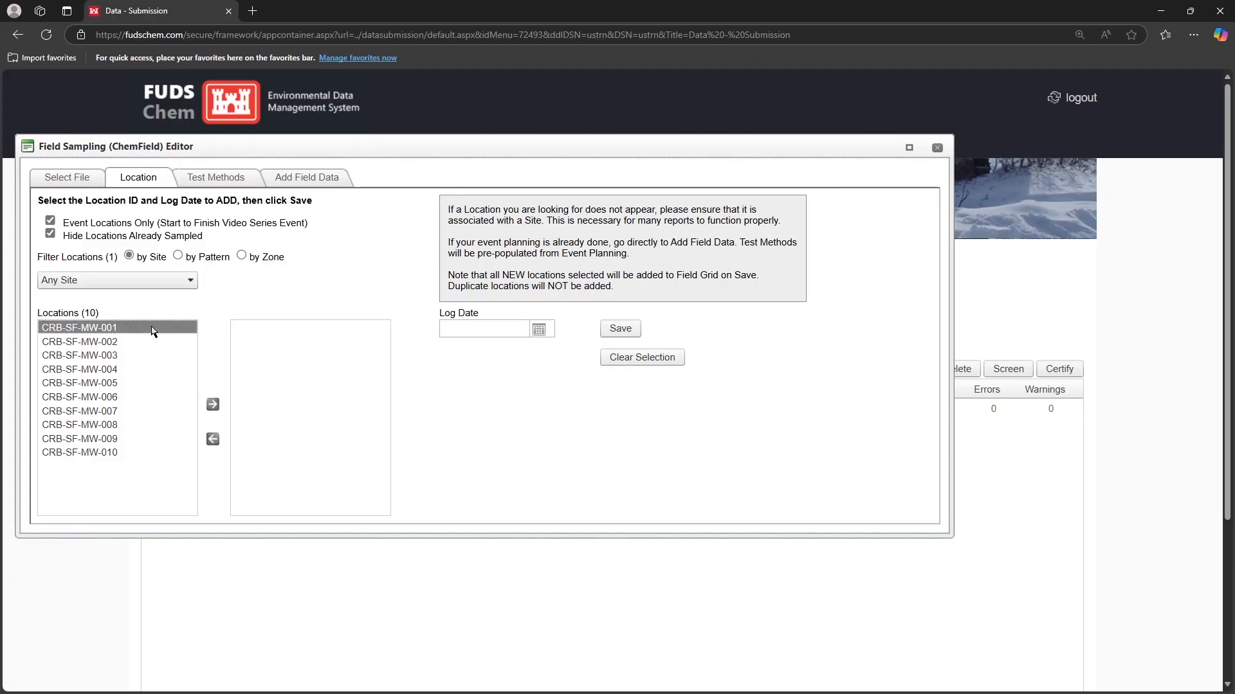
pyautogui.keyDown('shift'); pyautogui.click(147, 369); pyautogui.keyUp('shift')
pyautogui.keyDown('ctrl'); pyautogui.click(145, 398); pyautogui.keyUp('ctrl')
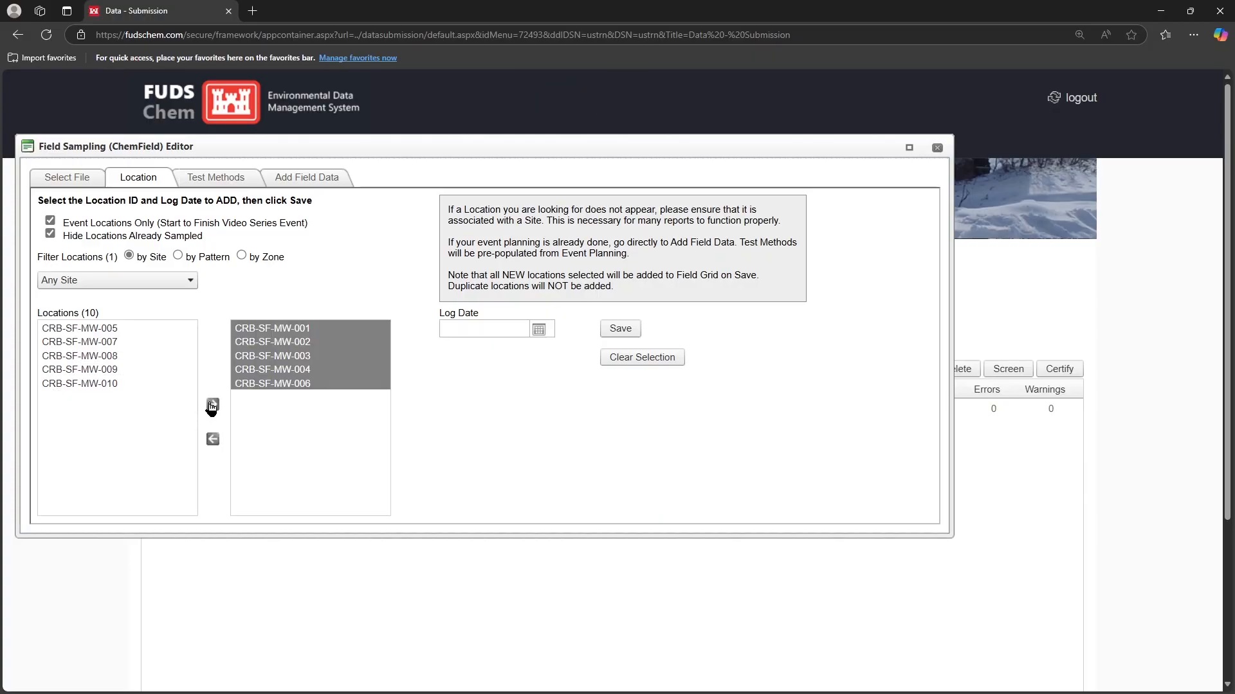
pyautogui.click(469, 328)
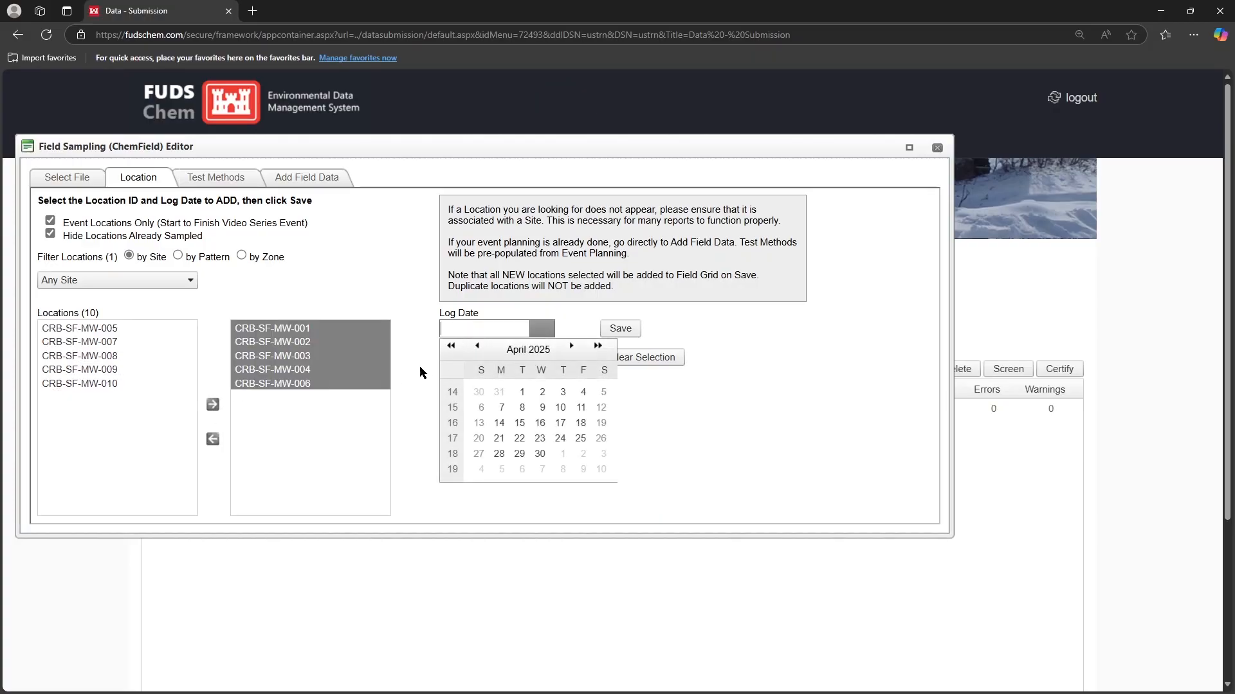
pyautogui.write('1/1/1900')
pyautogui.click(423, 339)
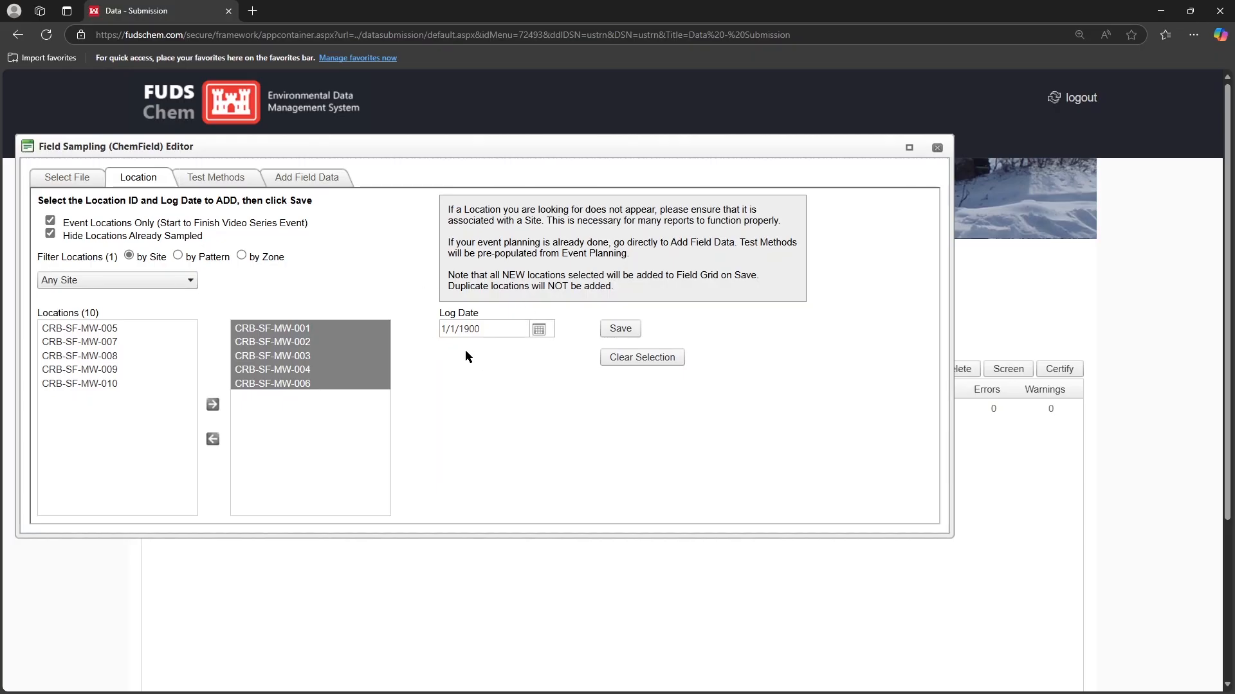
pyautogui.click(619, 331)
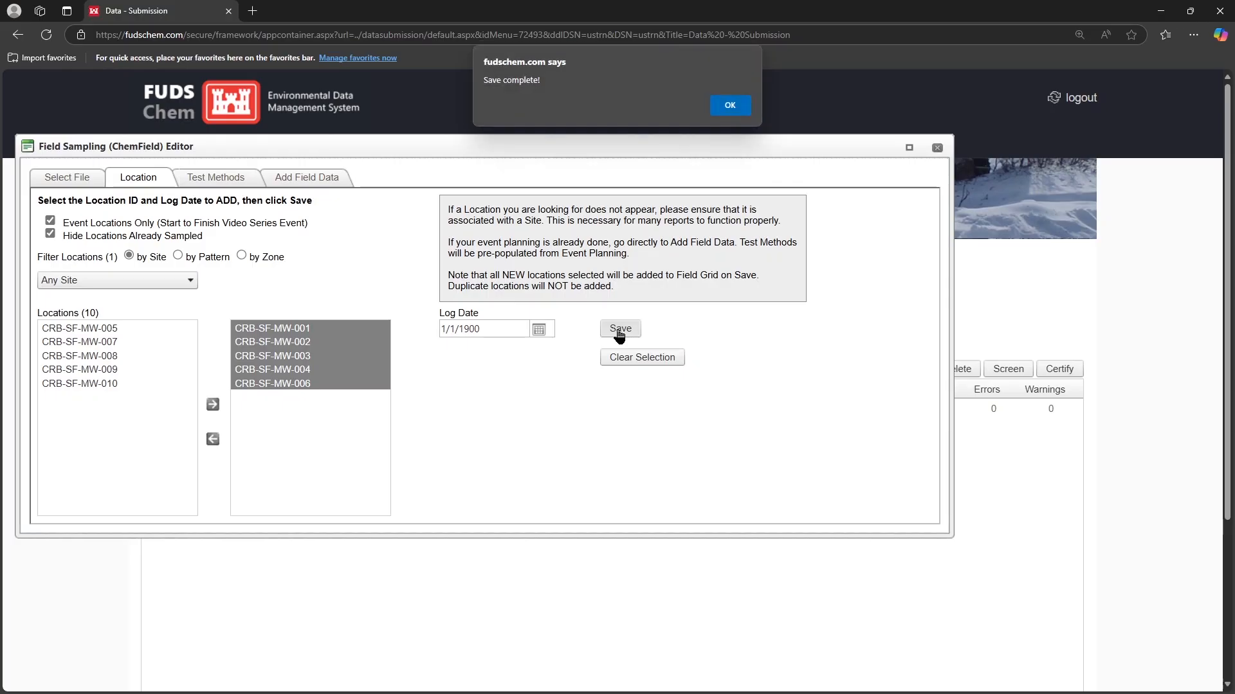
pyautogui.click(739, 108)
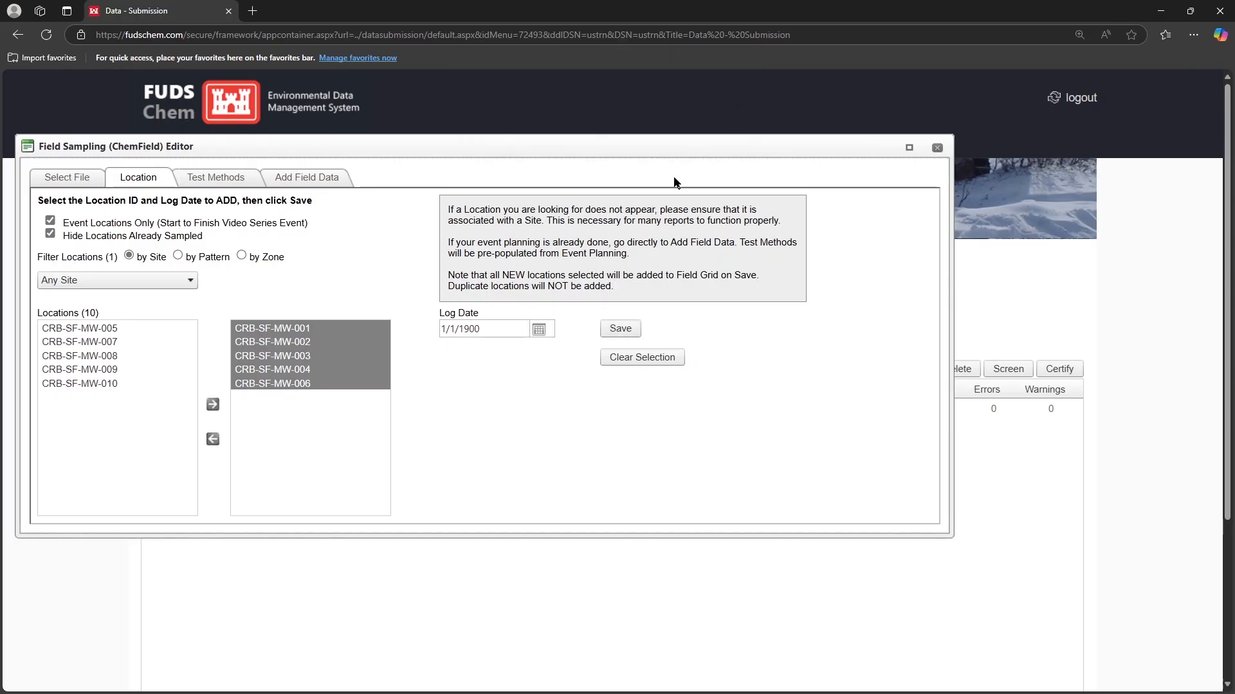
# Check the file's planned test methods, then show its field data rows in a widened editor window
pyautogui.click(200, 182)
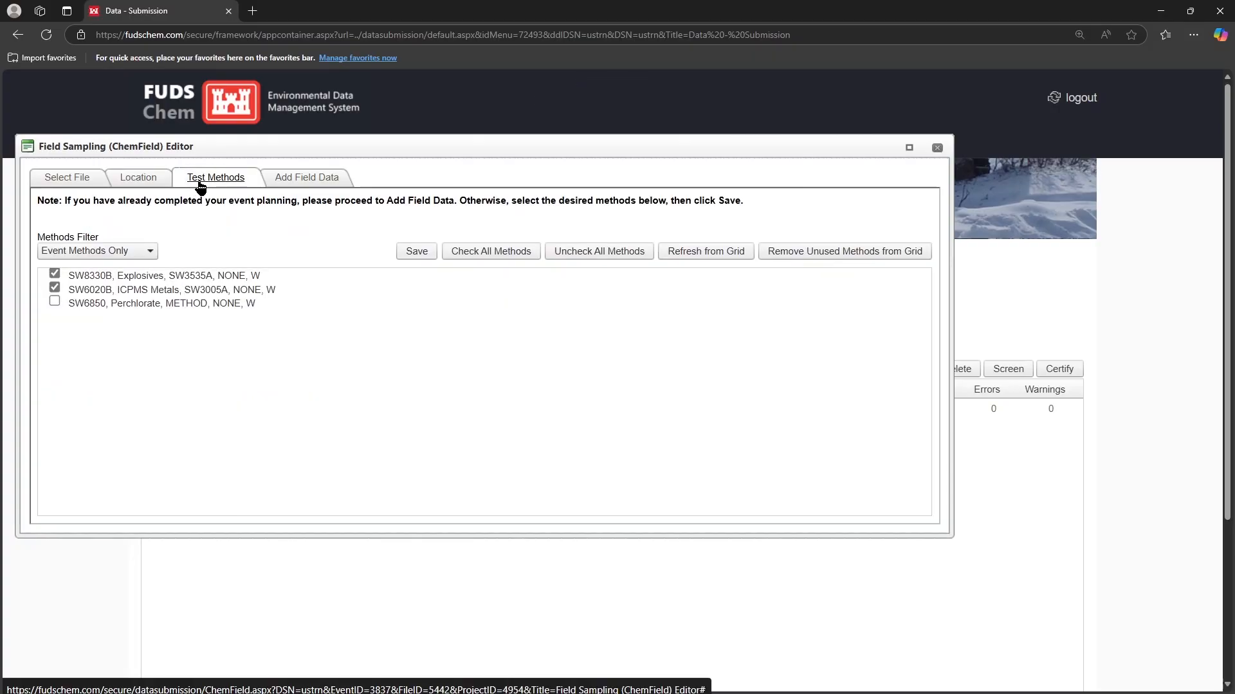
pyautogui.click(302, 183)
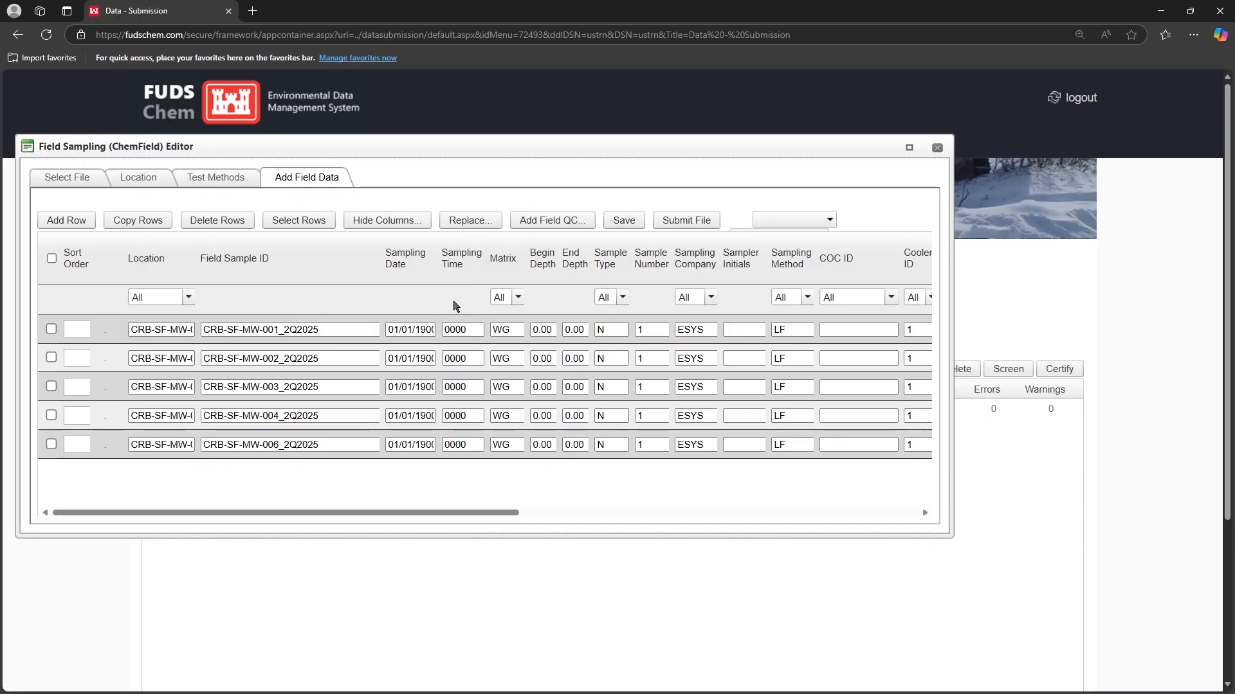
pyautogui.moveTo(953, 315); pyautogui.dragTo(1150, 303)
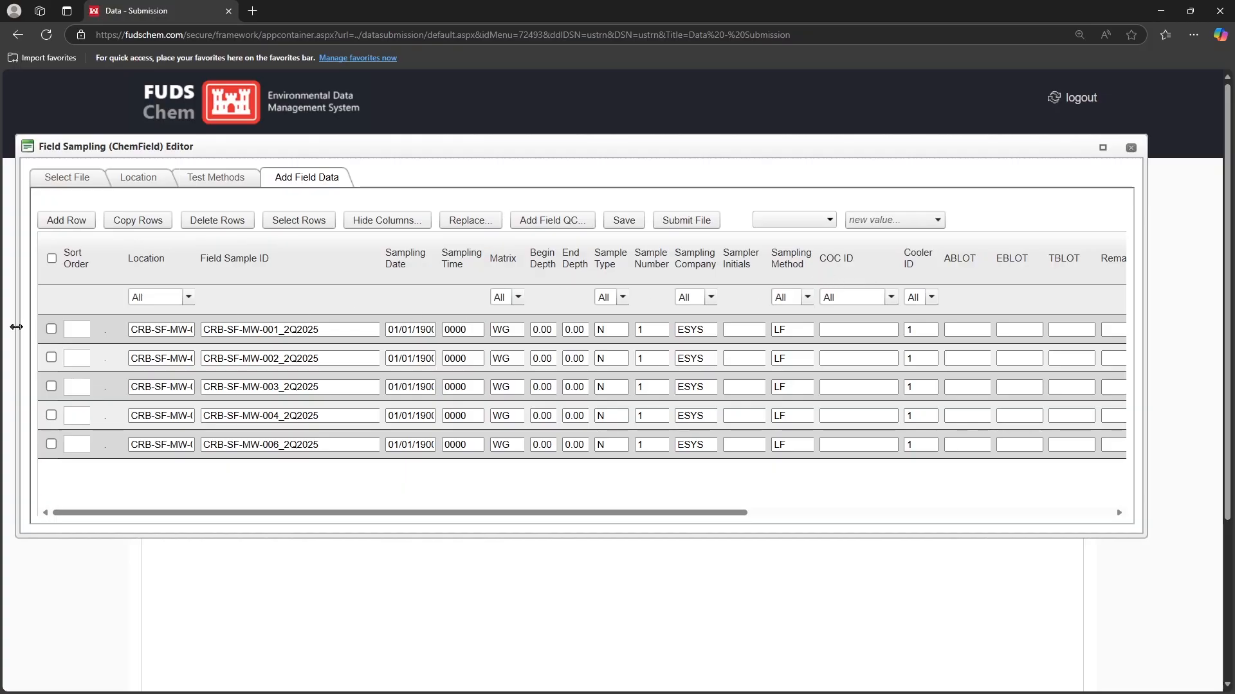
# Replace the COC ID in all five field data rows with 2Q2025A
pyautogui.click(52, 258)
pyautogui.click(470, 221)
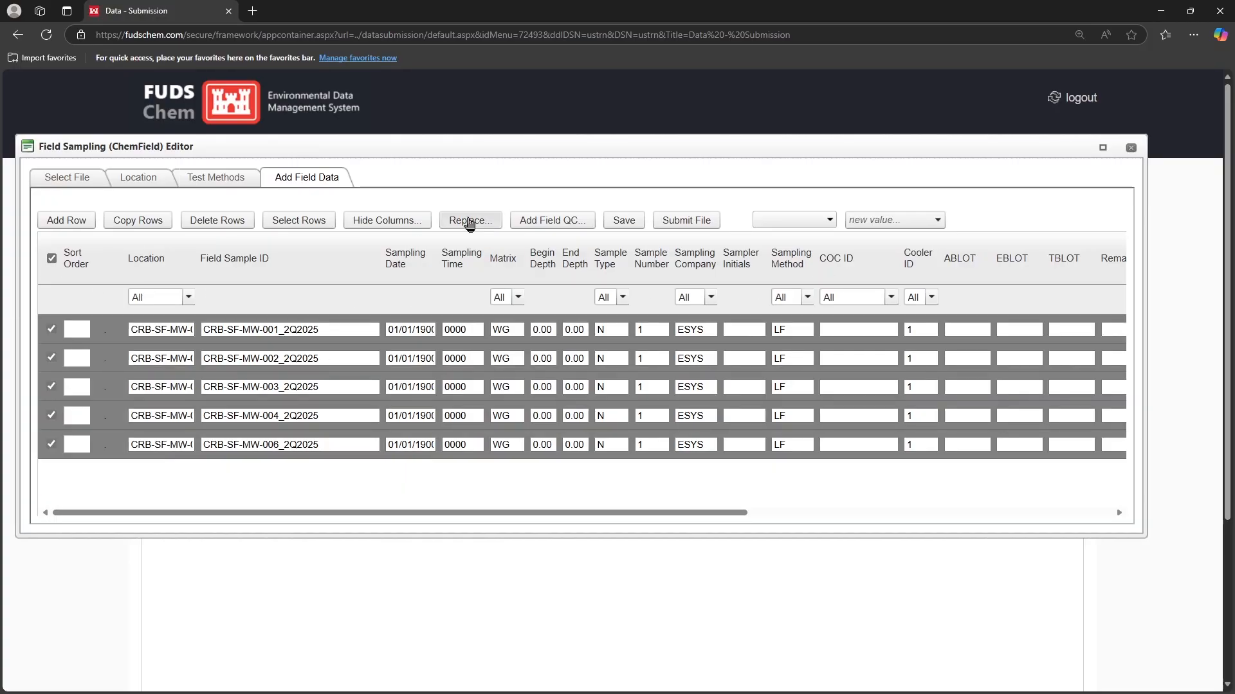
pyautogui.click(311, 304)
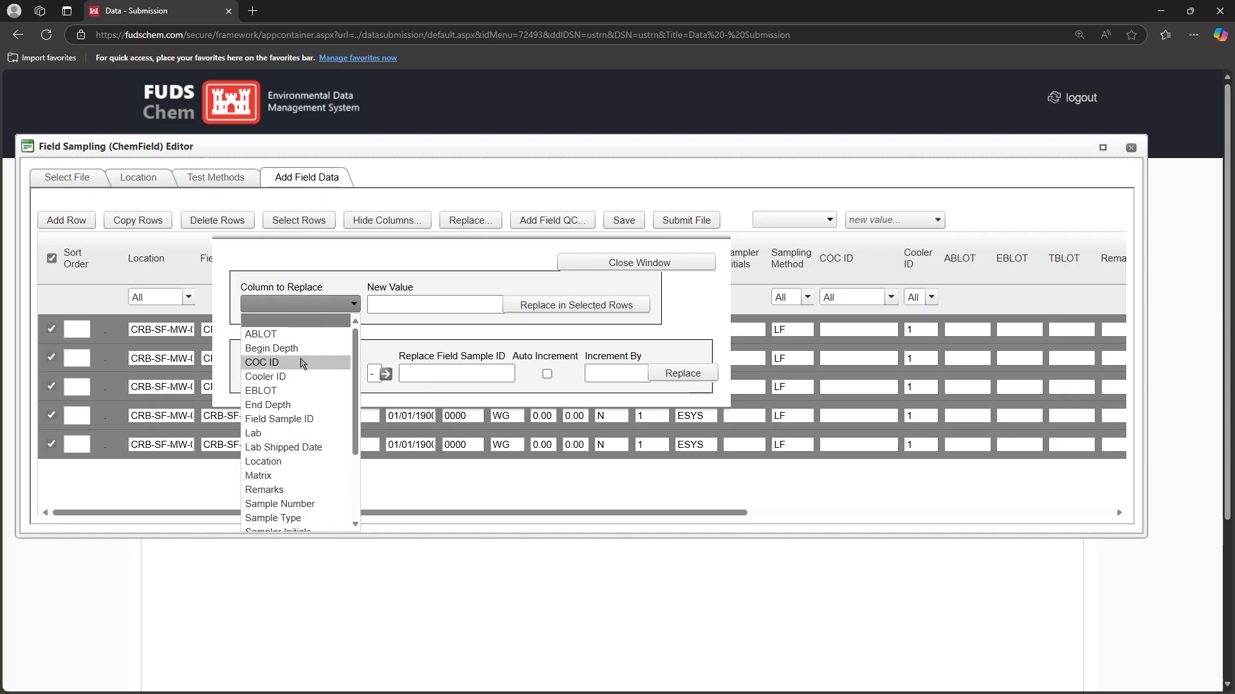
pyautogui.click(303, 363)
pyautogui.click(397, 306)
pyautogui.write('2Q2025A')
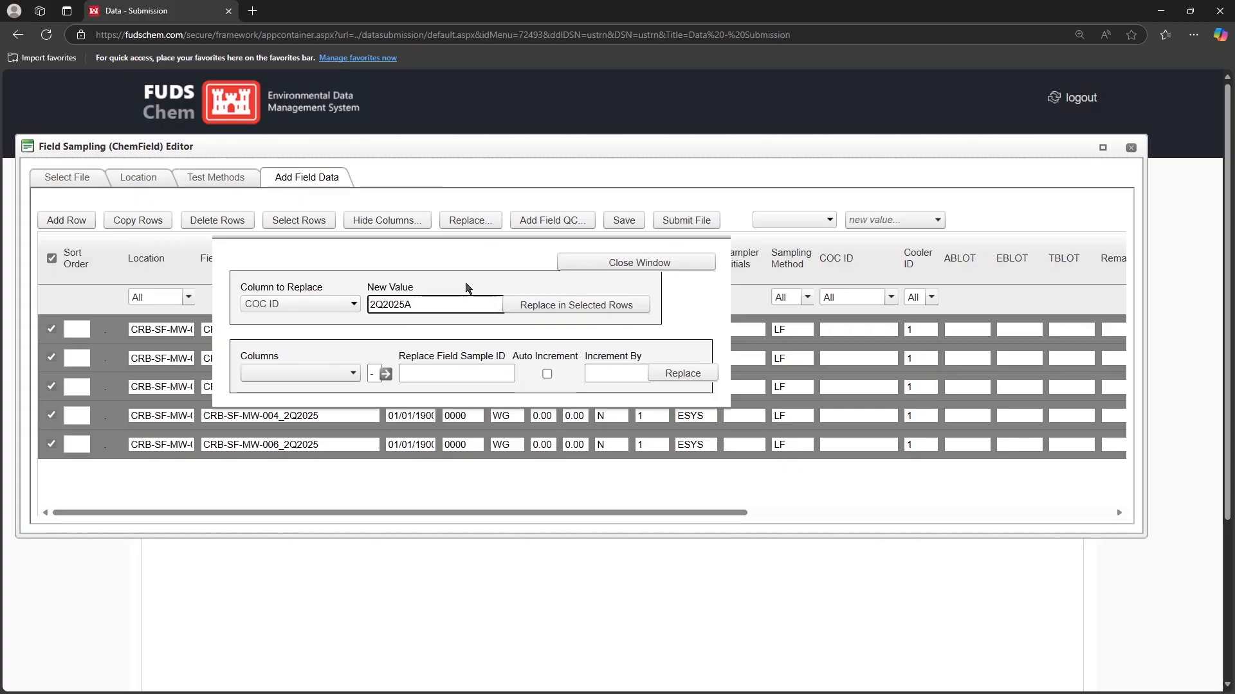
pyautogui.click(565, 306)
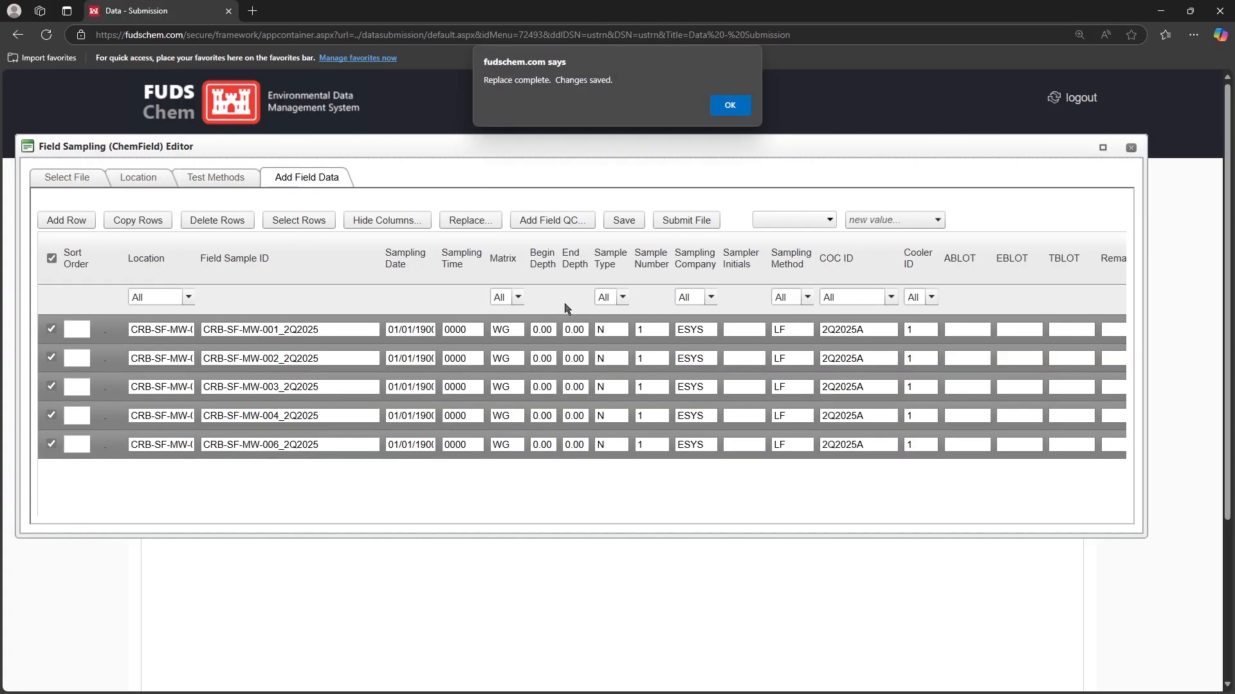
pyautogui.click(719, 110)
# Save the field data and submit the ChemField file for processing
pyautogui.click(623, 221)
pyautogui.click(725, 105)
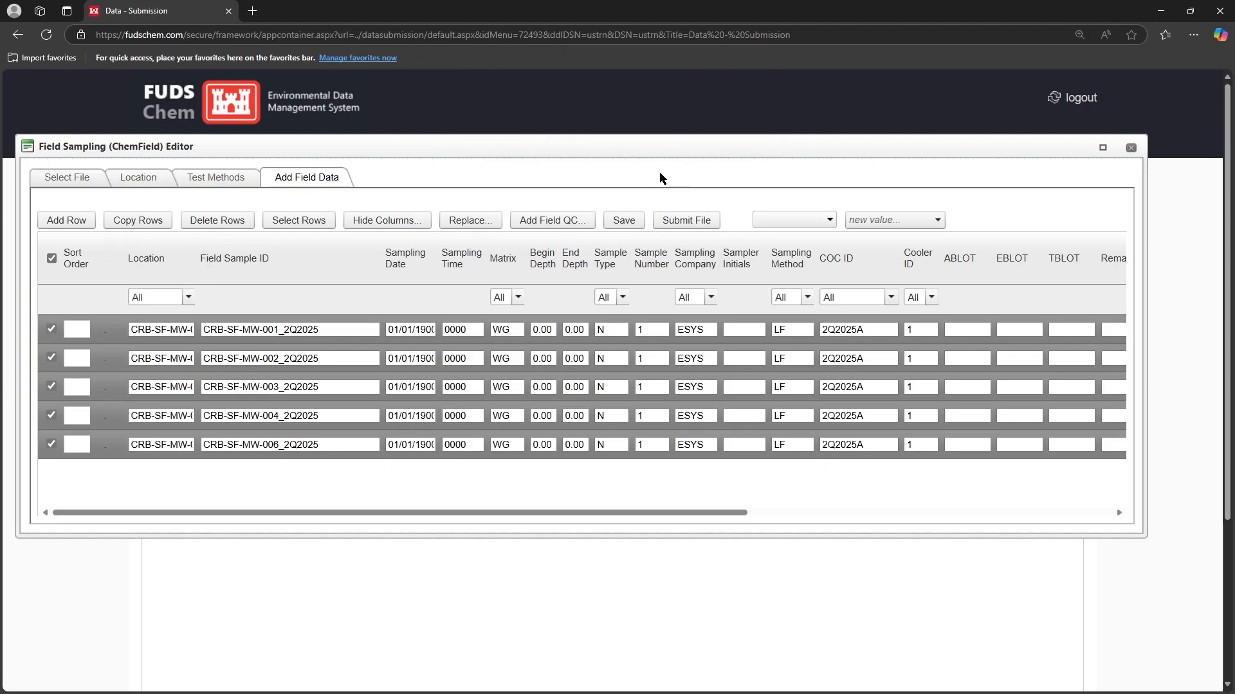
pyautogui.click(686, 221)
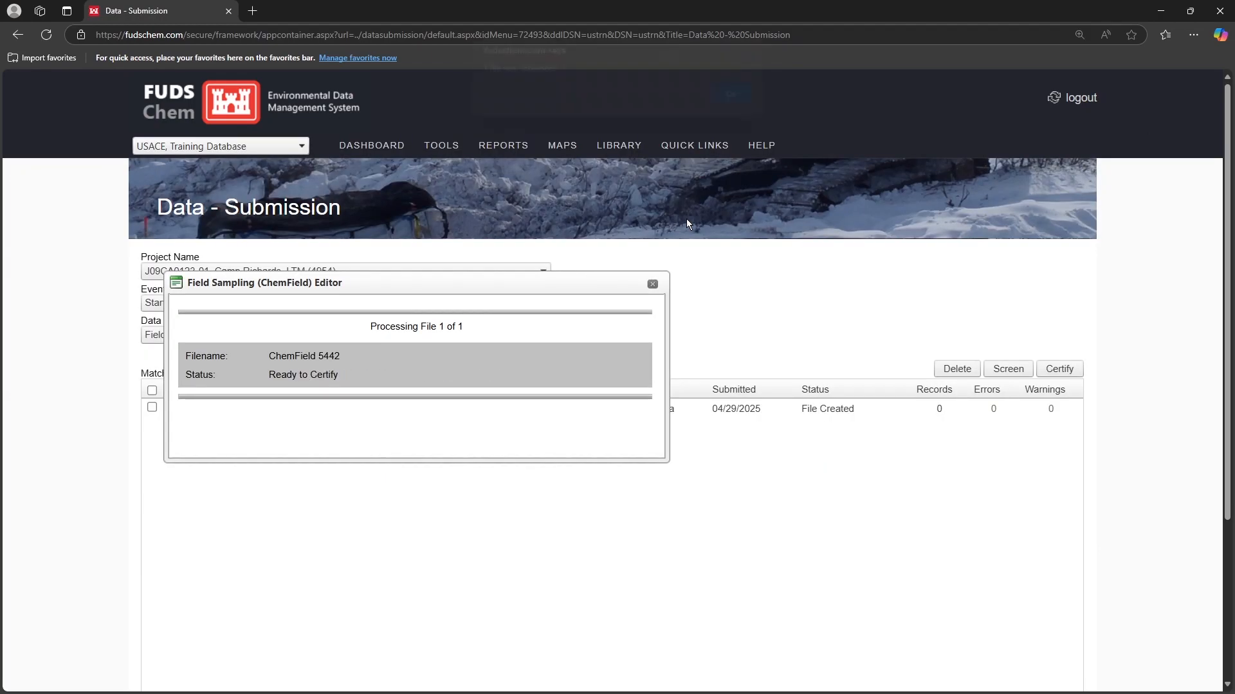
pyautogui.click(728, 106)
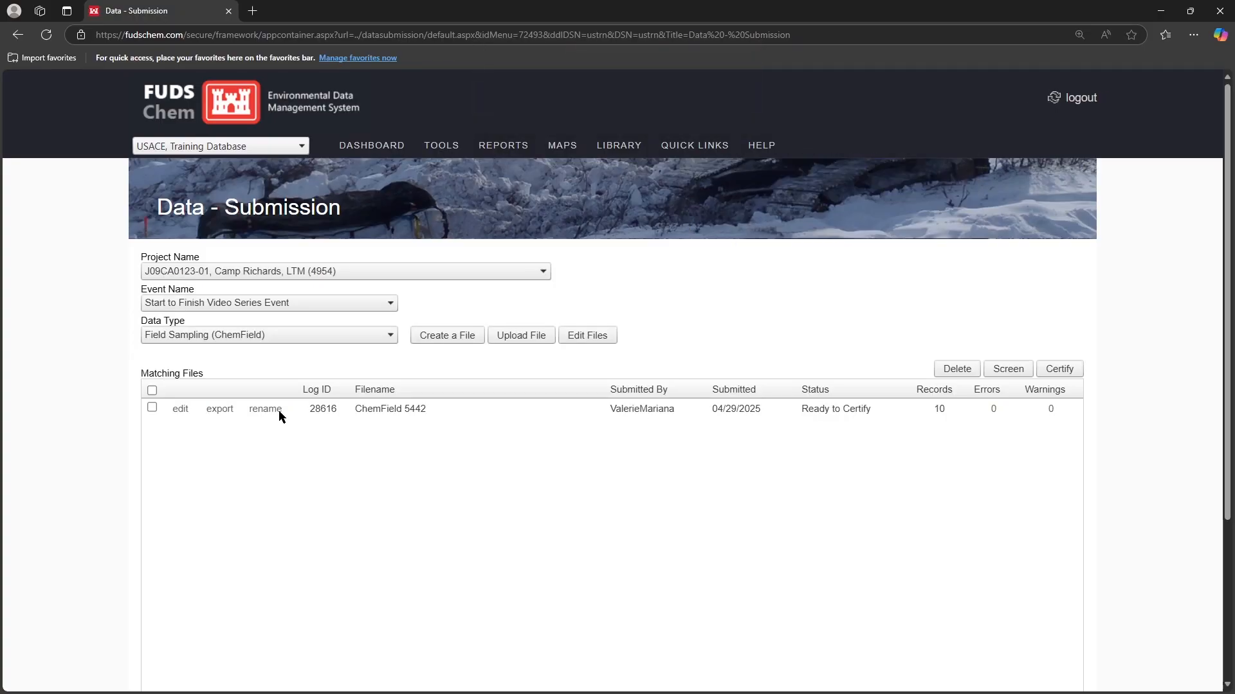
# Rename the submitted field sampling file as COC2Q2025A
pyautogui.click(268, 409)
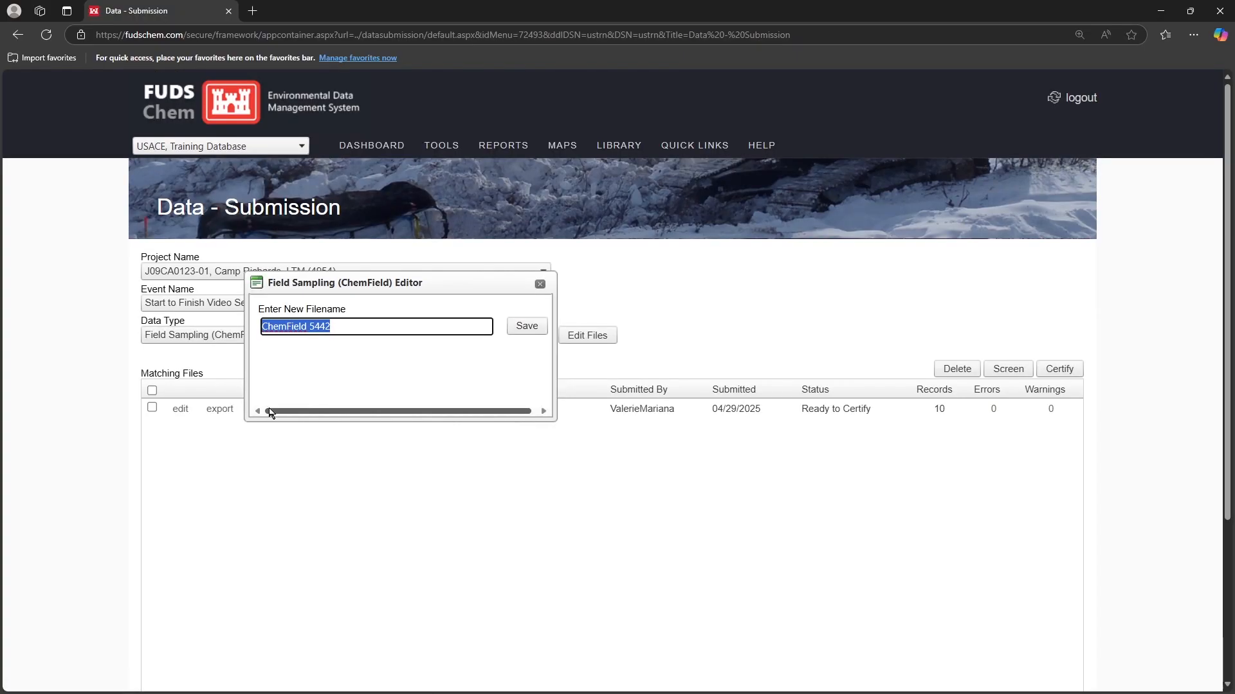
pyautogui.write('COC')
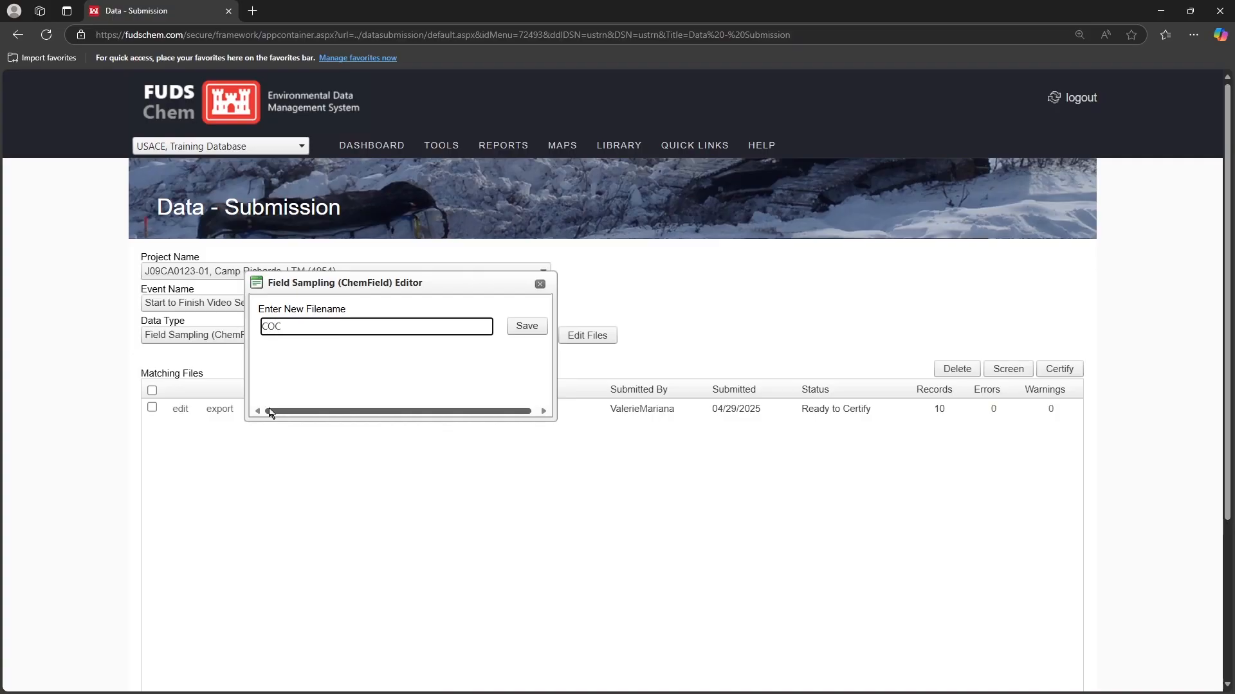
pyautogui.write('2Q2025A')
pyautogui.click(538, 330)
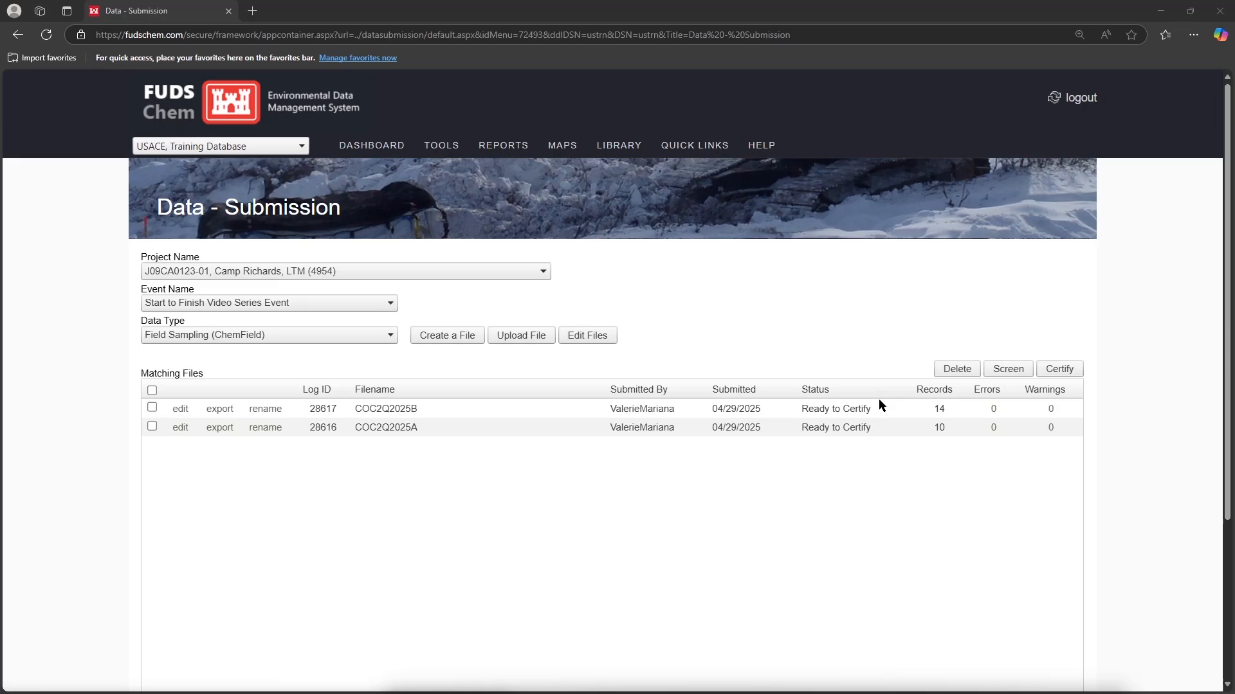
# Generate the Chain of Custody Report for J09CA0123-01, Camp Richards, LTM, Start to Finish Video Series Event, with chain of custody 2Q2025A
pyautogui.moveTo(503, 146)
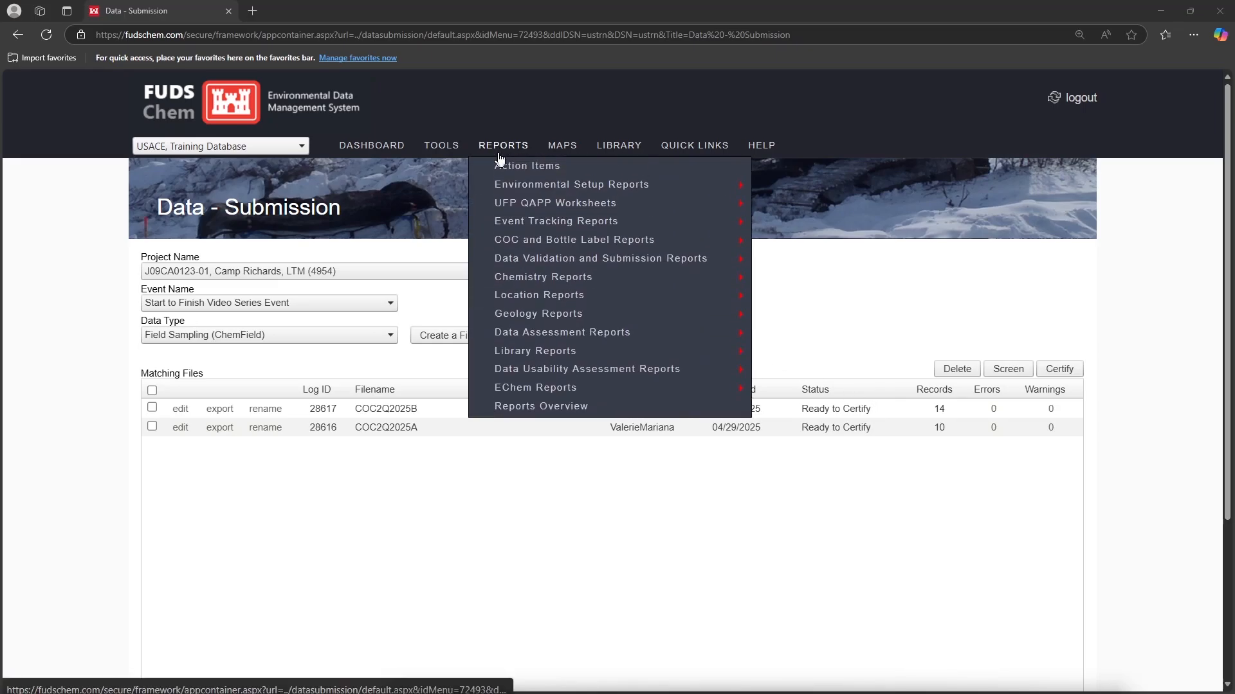
pyautogui.moveTo(531, 247)
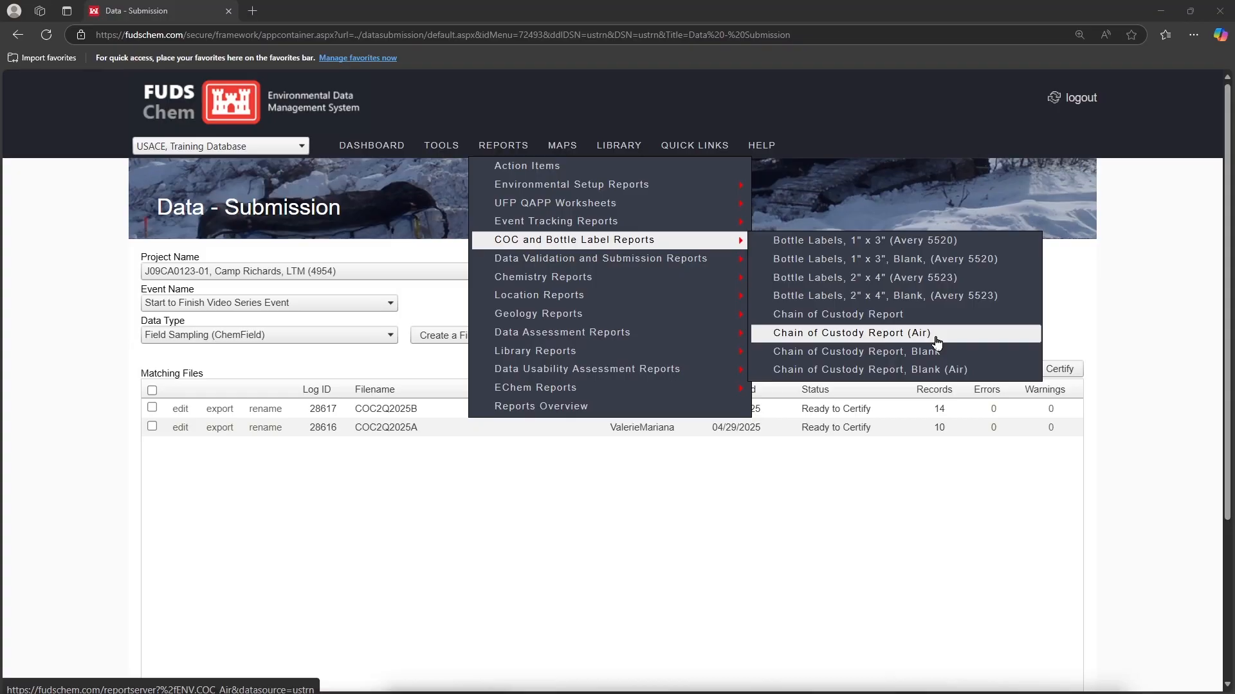
pyautogui.click(933, 315)
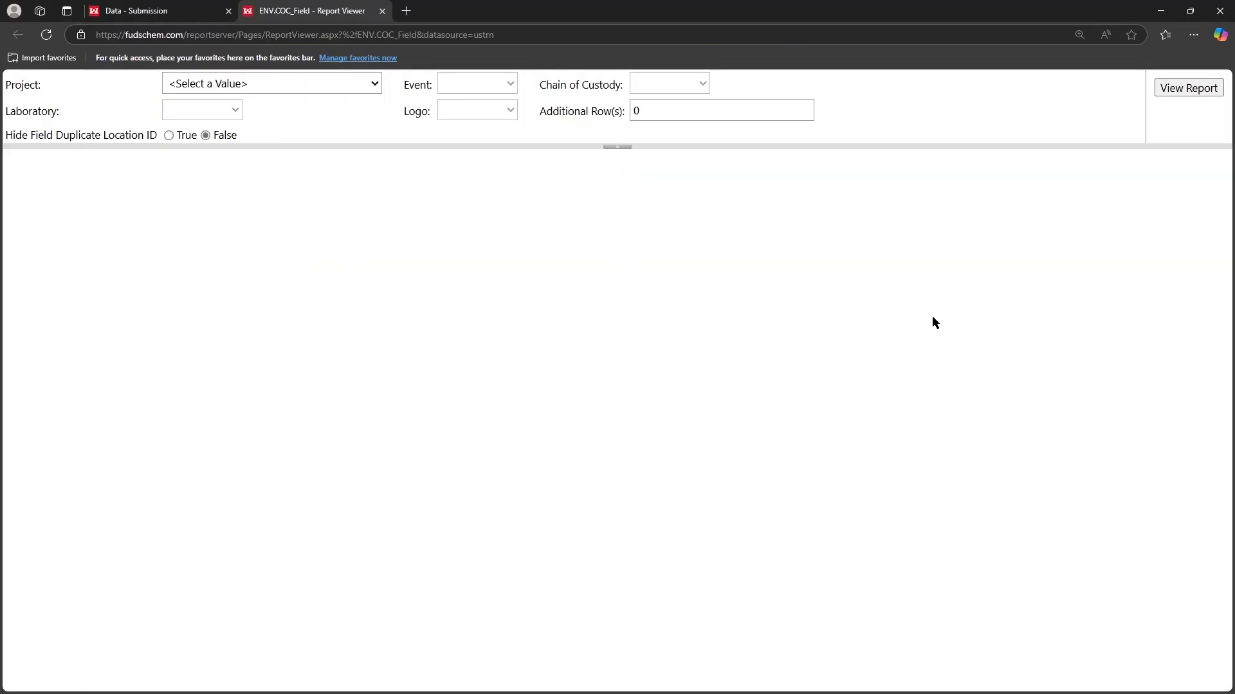
pyautogui.click(313, 93)
pyautogui.click(327, 182)
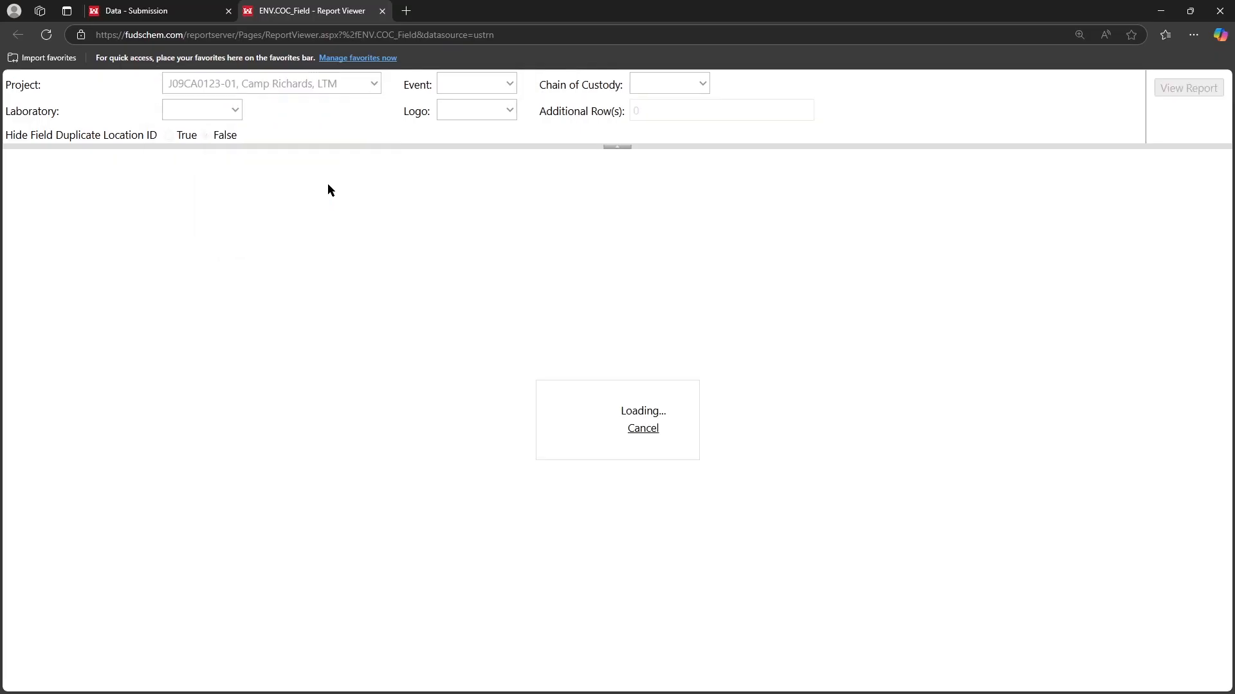
pyautogui.click(514, 94)
pyautogui.click(514, 124)
pyautogui.click(793, 88)
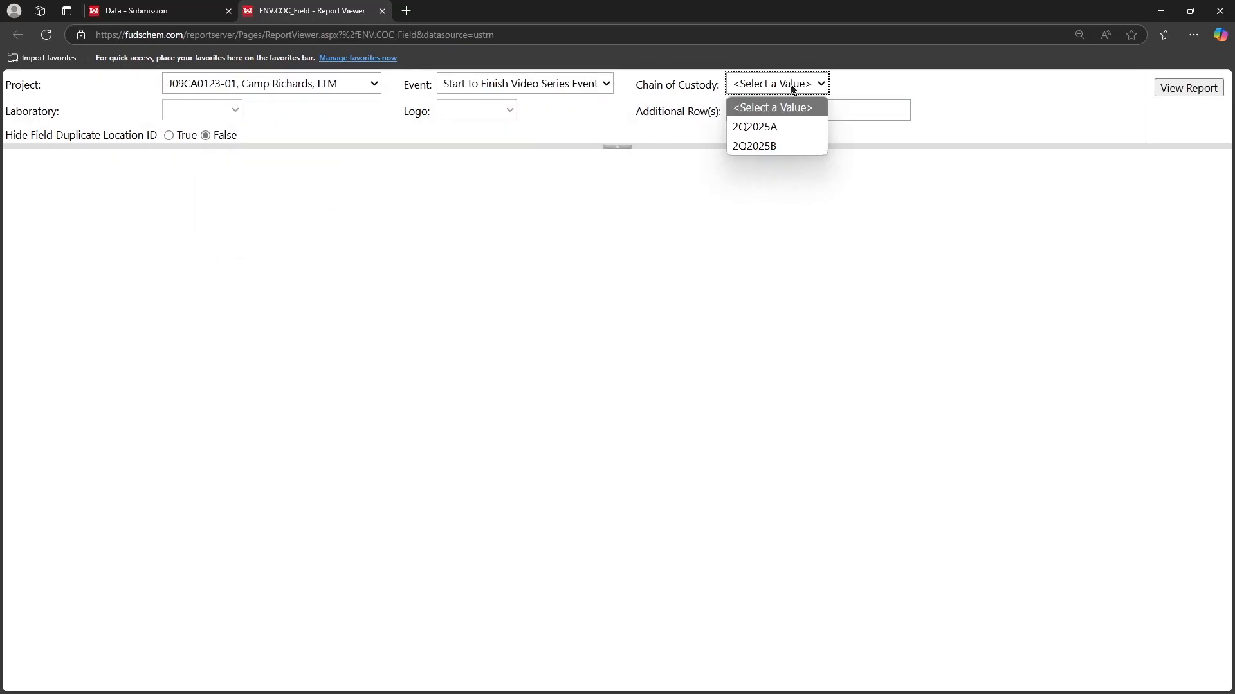
pyautogui.click(785, 127)
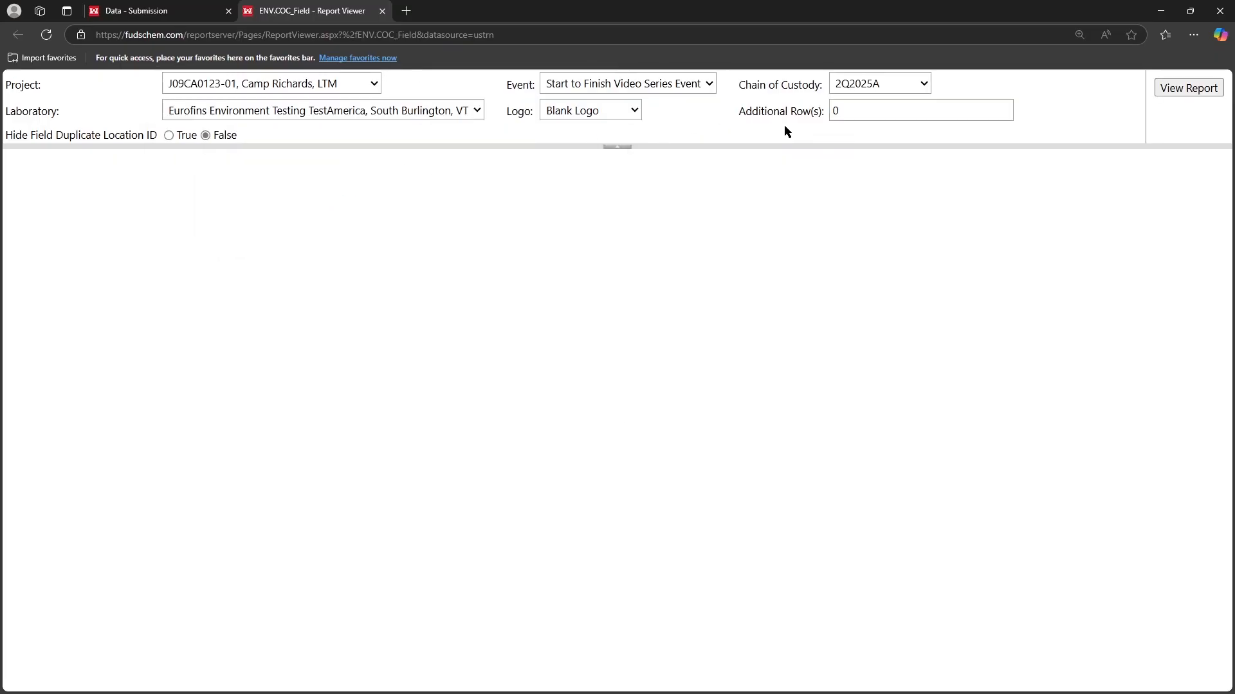
pyautogui.click(1189, 88)
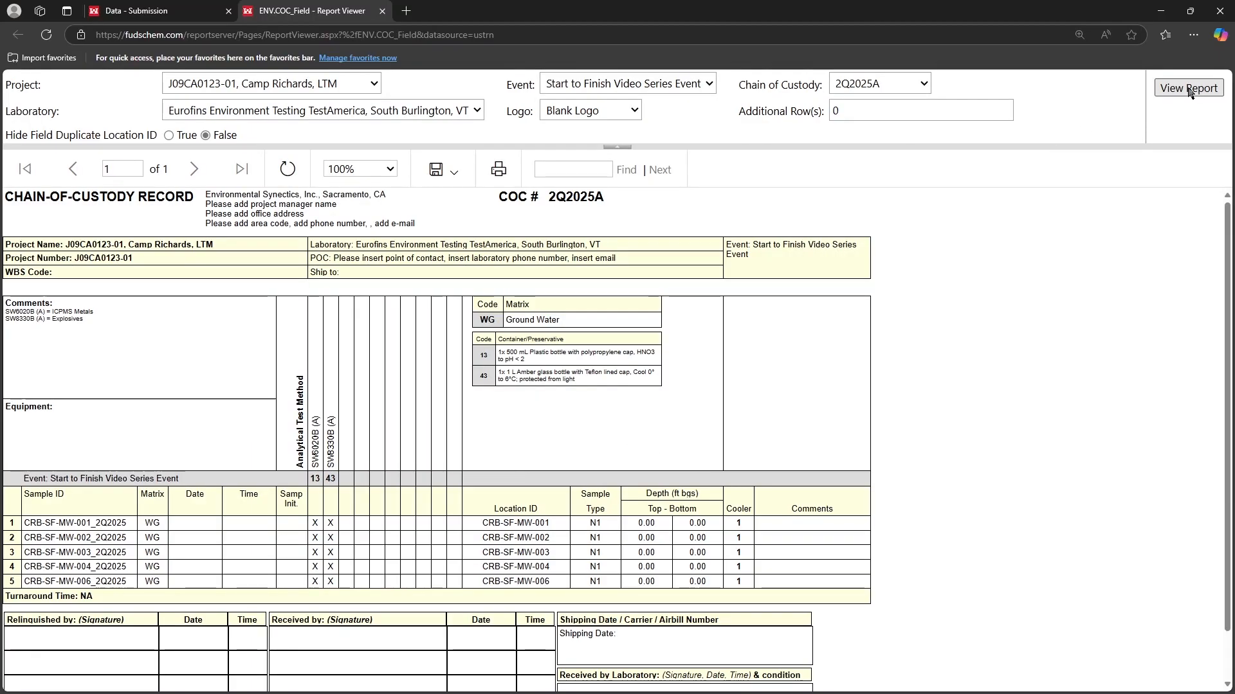
# Enlarge the chain of custody report to 150% and check the available export formats
pyautogui.click(337, 175)
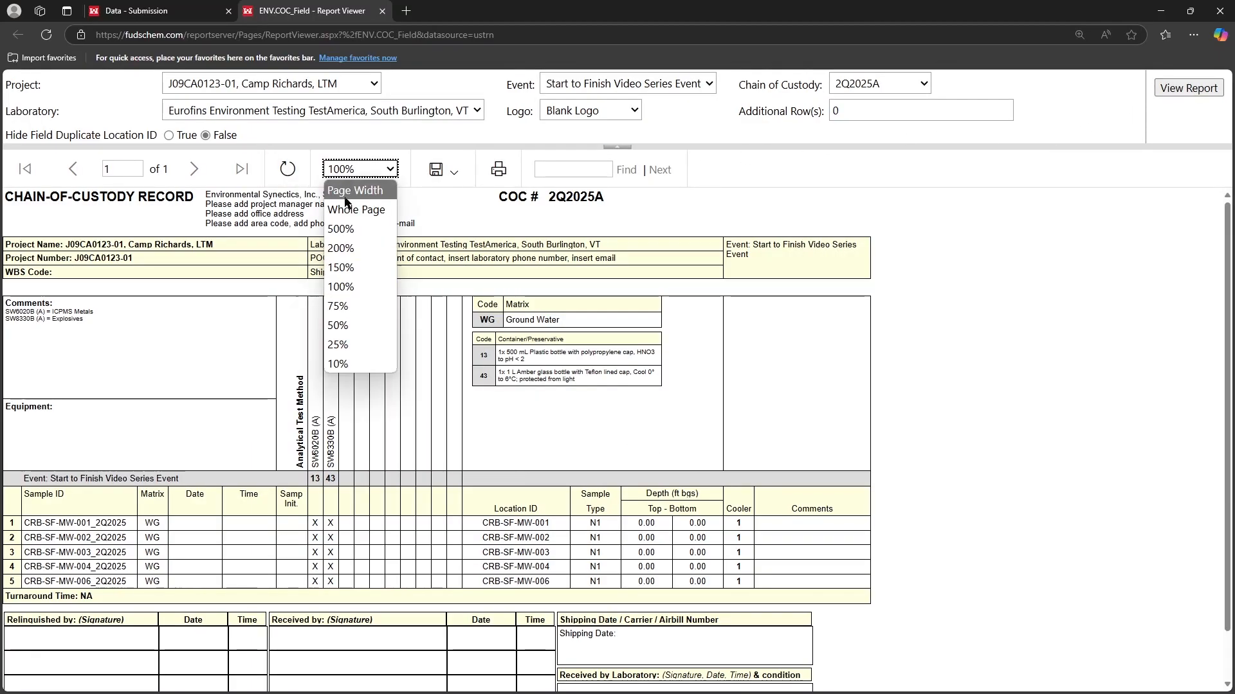
pyautogui.click(341, 270)
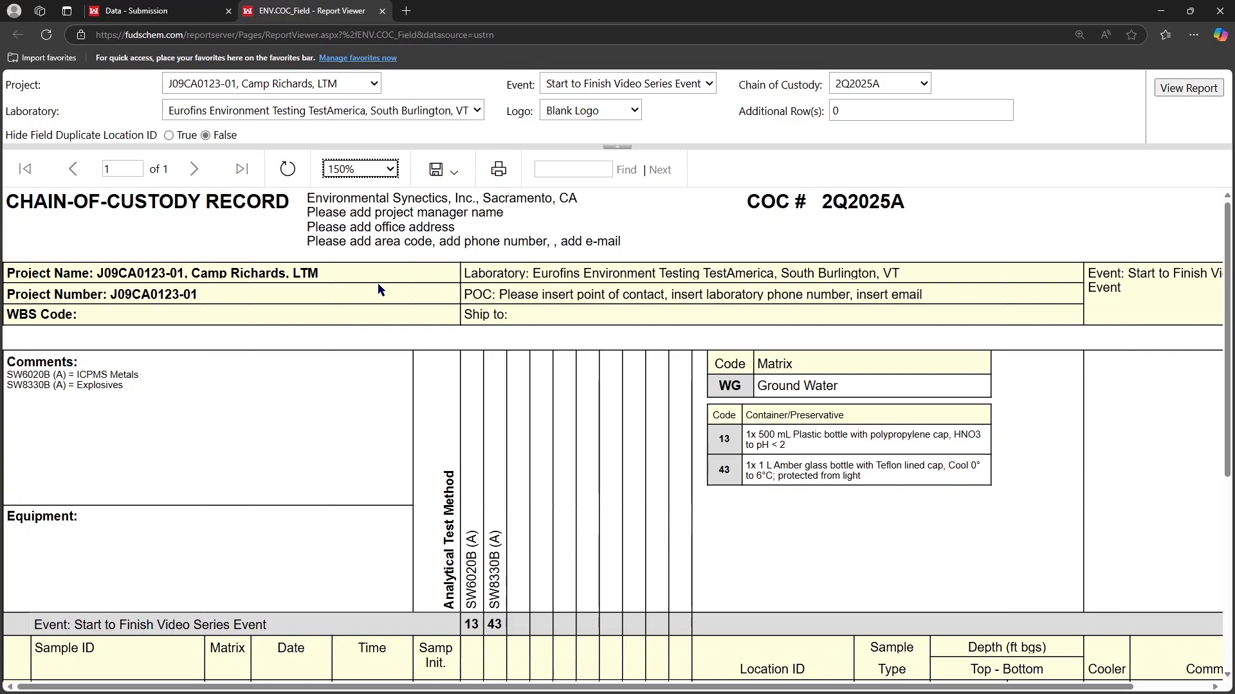
pyautogui.click(443, 169)
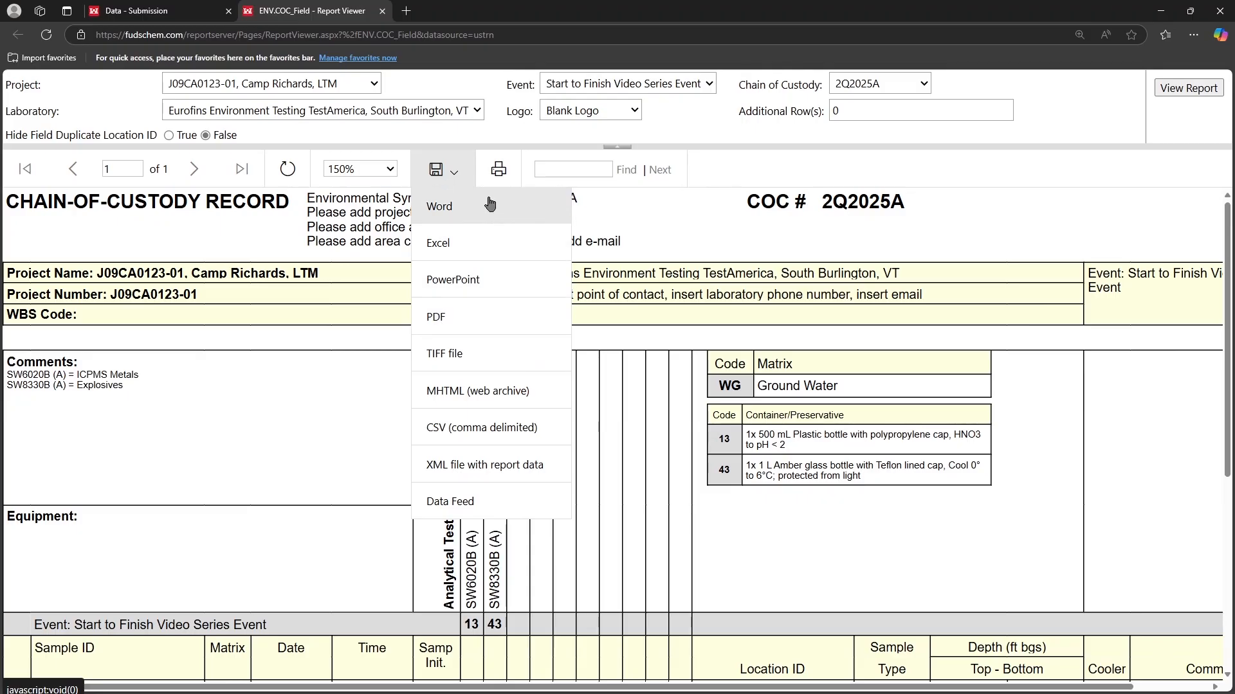
# Generate the 1" x 3" (Avery 5520) bottle labels for J09CA0123-01, Camp Richards, LTM, Start to Finish Video Series Event, and enlarge them to 150%
pyautogui.click(186, 9)
pyautogui.moveTo(675, 242)
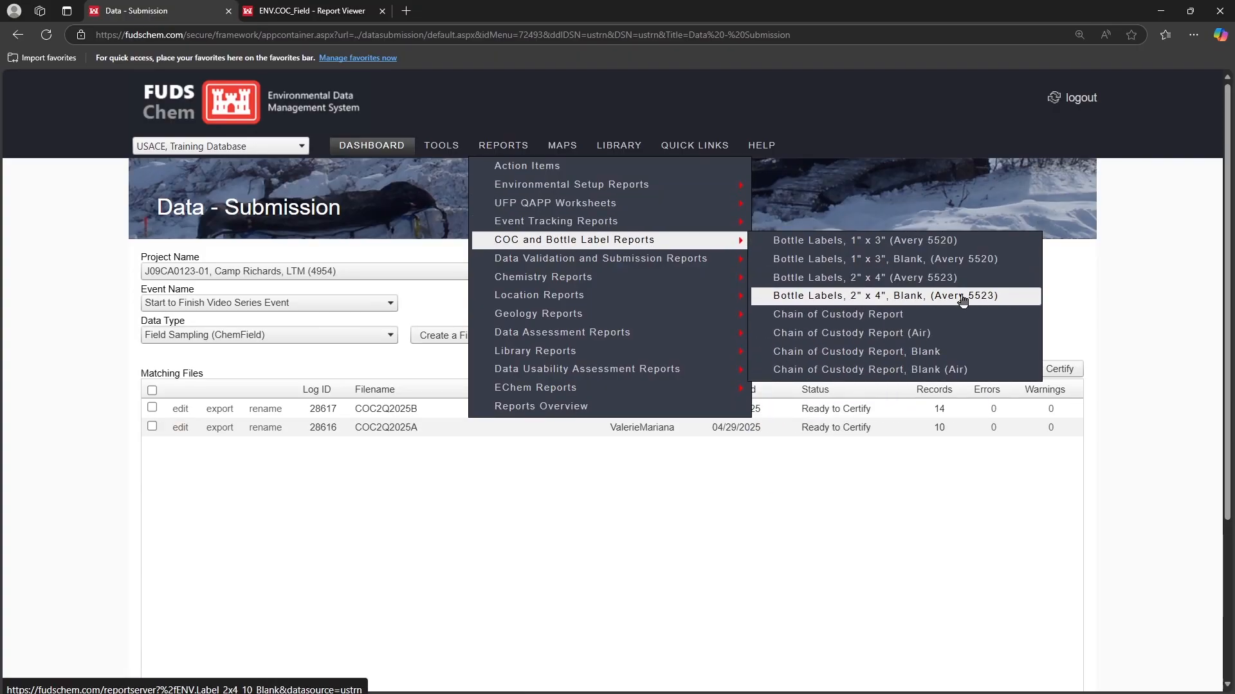
pyautogui.click(965, 243)
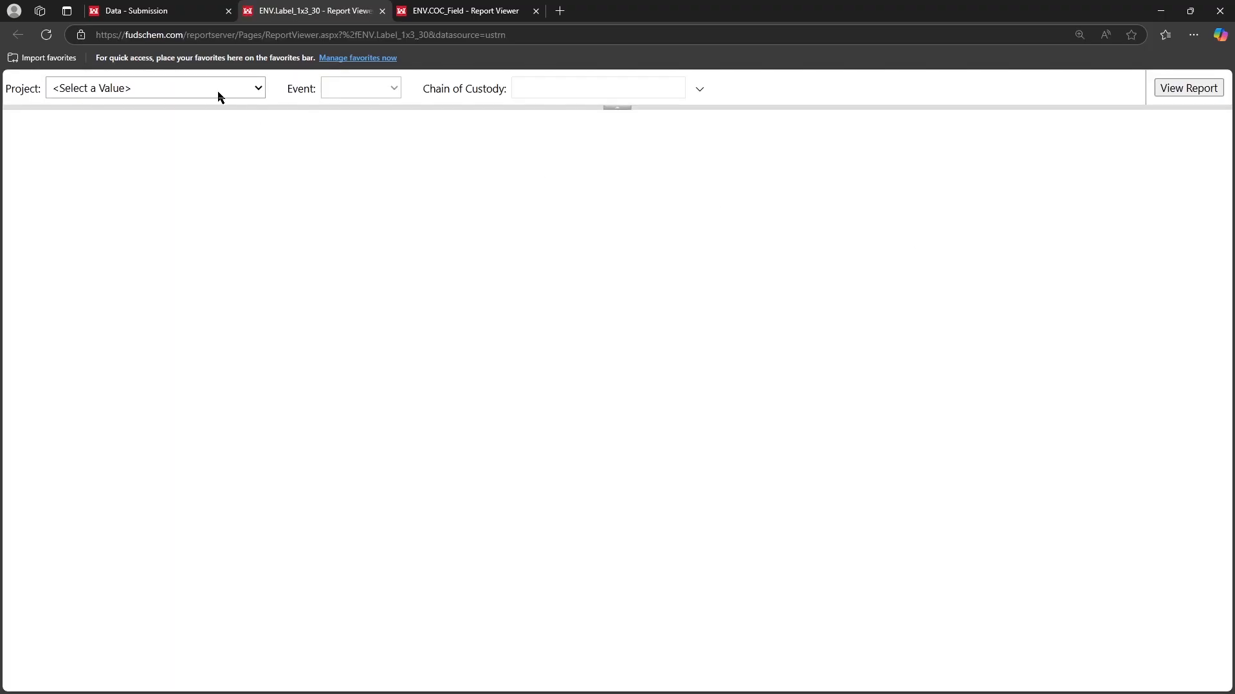
pyautogui.click(219, 95)
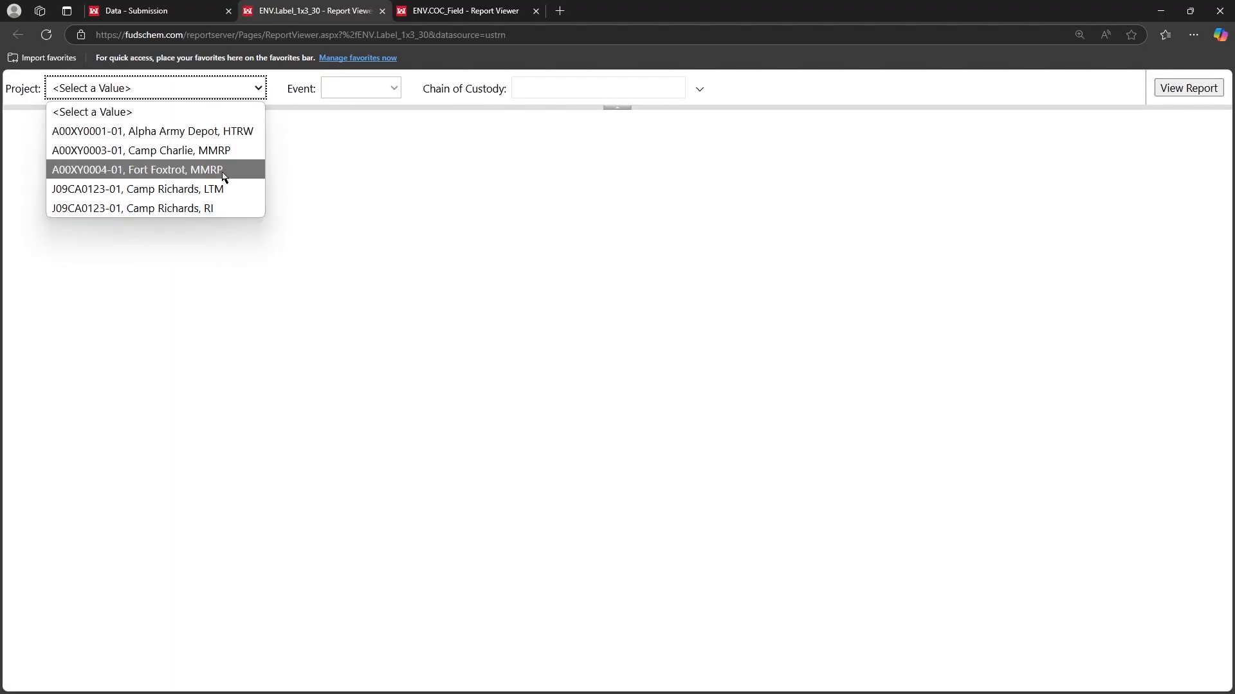
pyautogui.click(222, 189)
pyautogui.click(416, 99)
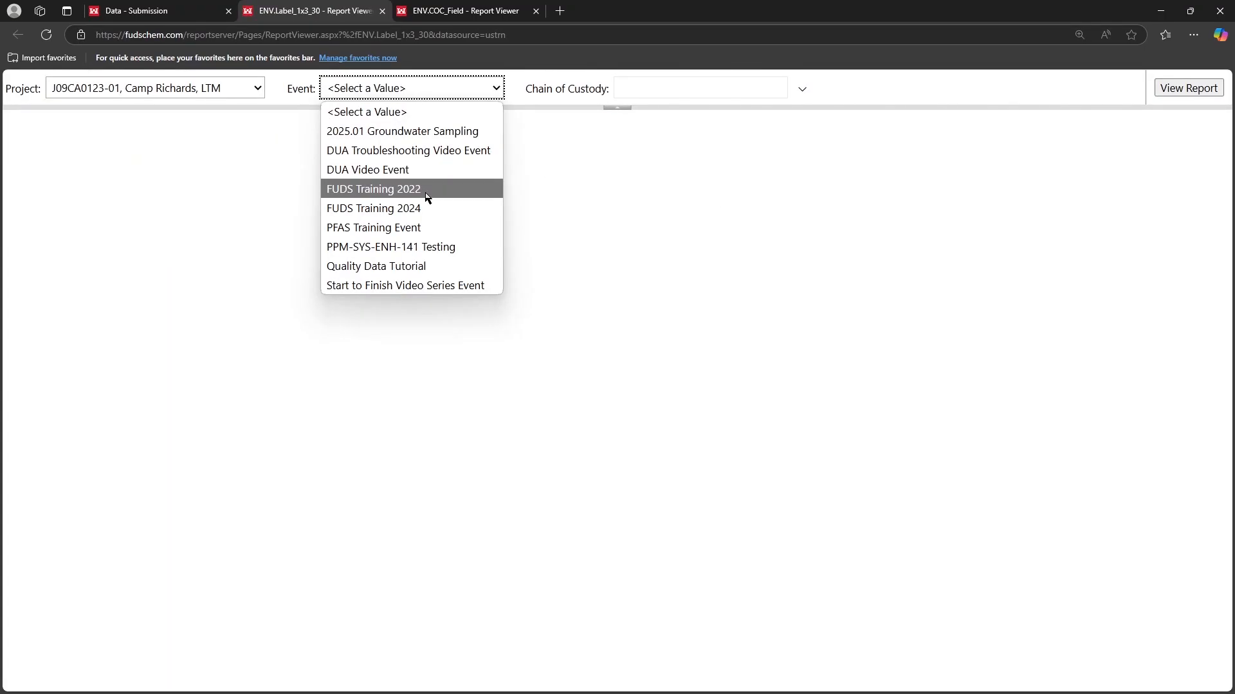
pyautogui.click(439, 286)
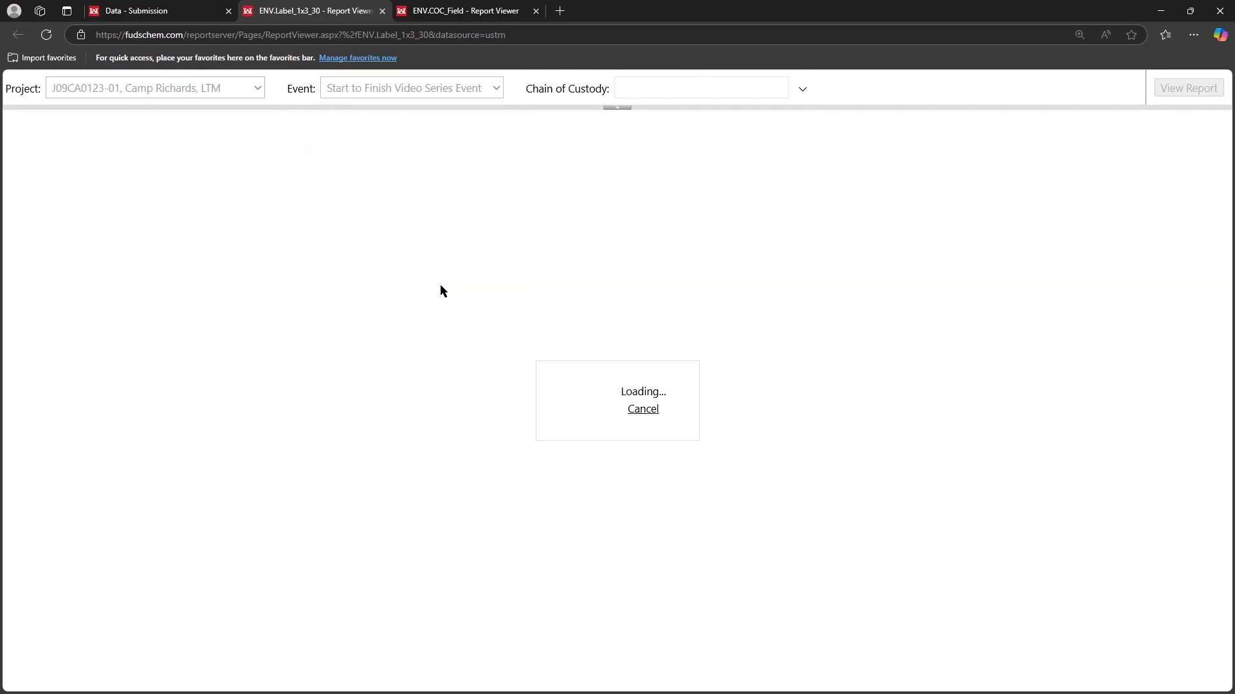
pyautogui.click(1216, 90)
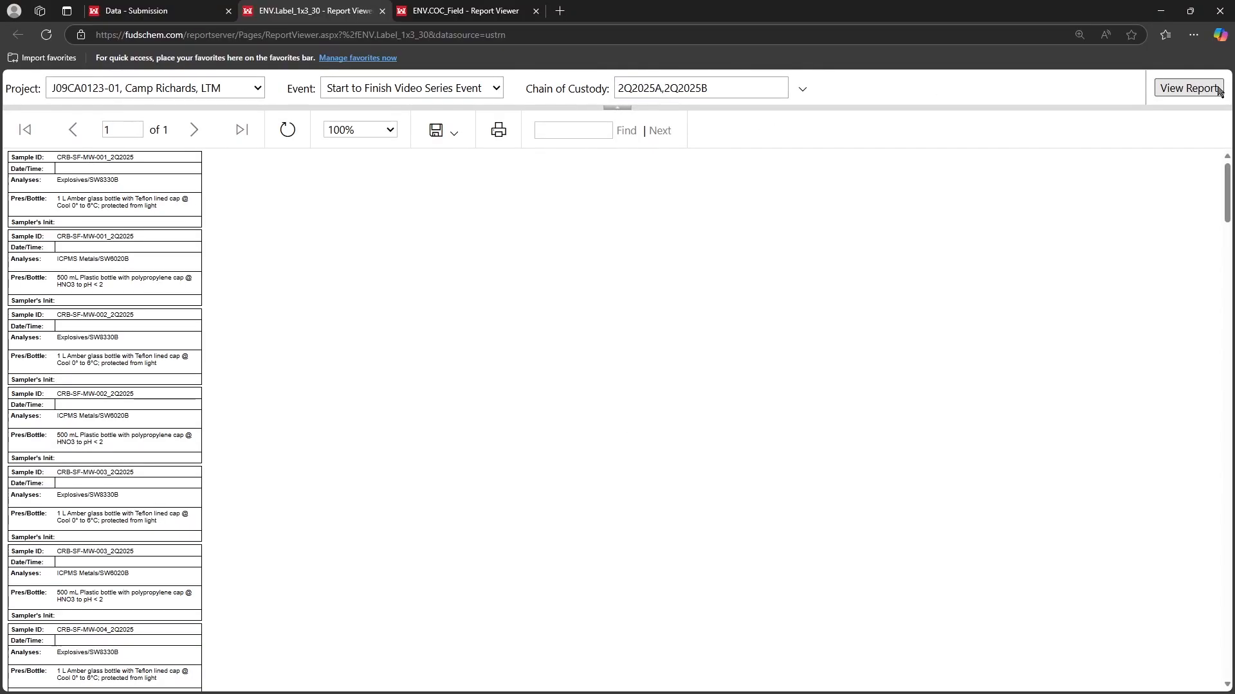
pyautogui.click(369, 133)
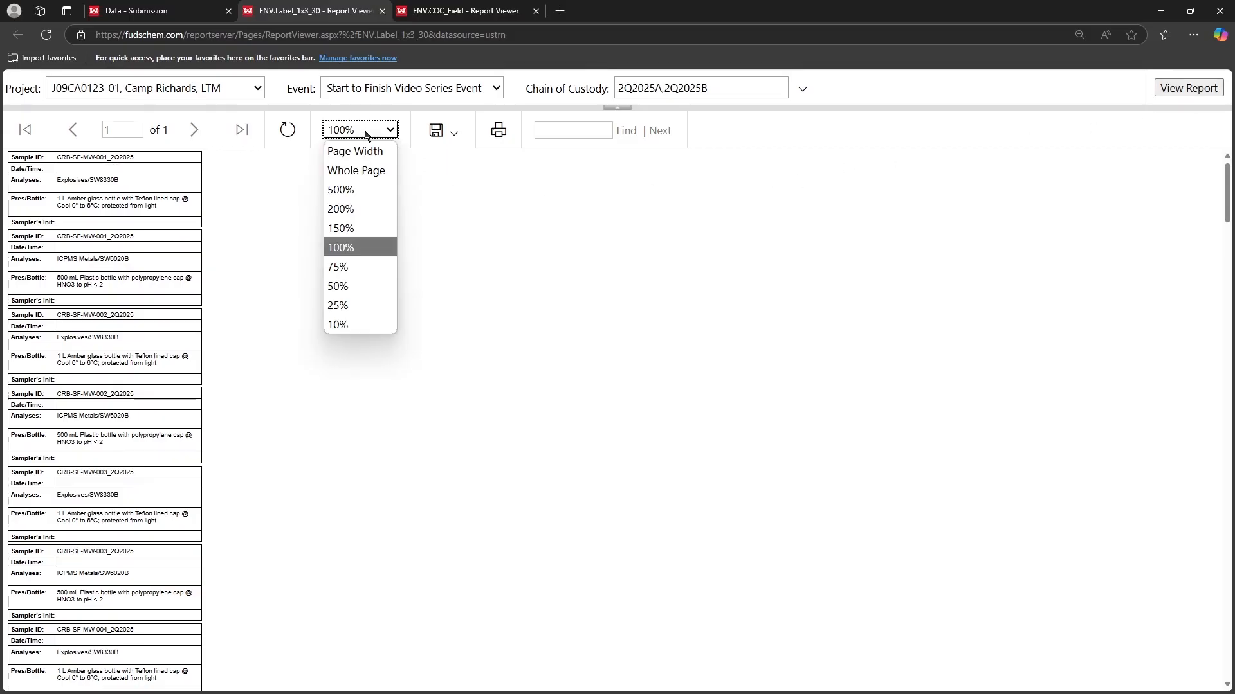
pyautogui.click(364, 228)
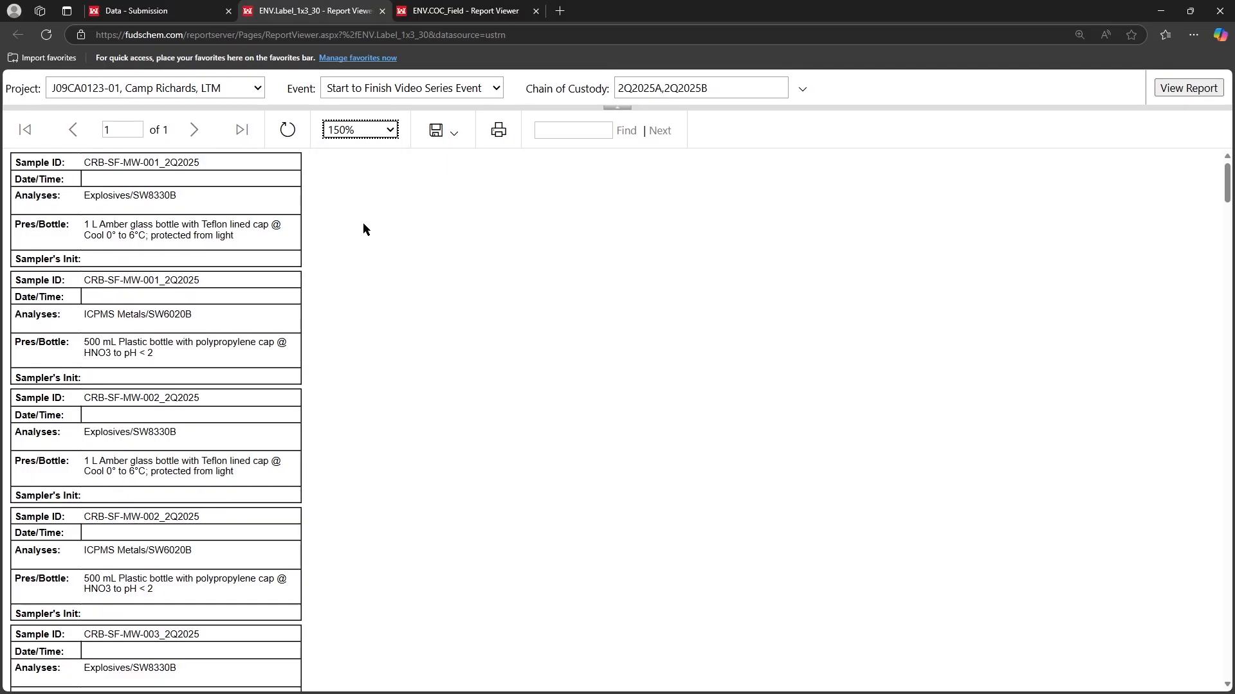